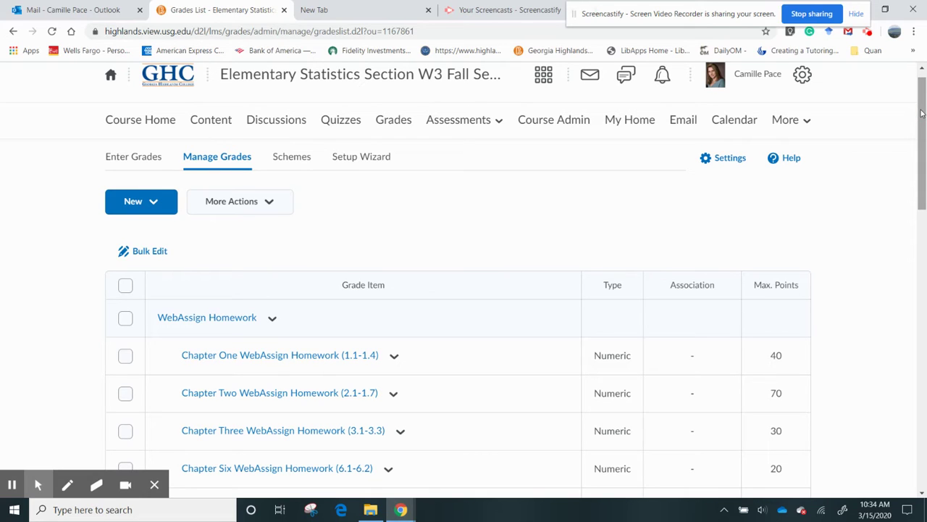
Step: Create a new grade category named "Class Discussions" and save it
left_click(922, 113)
mouse_move(922, 112)
left_mouse_down()
mouse_move(920, 370)
mouse_move(924, 112)
left_mouse_up()
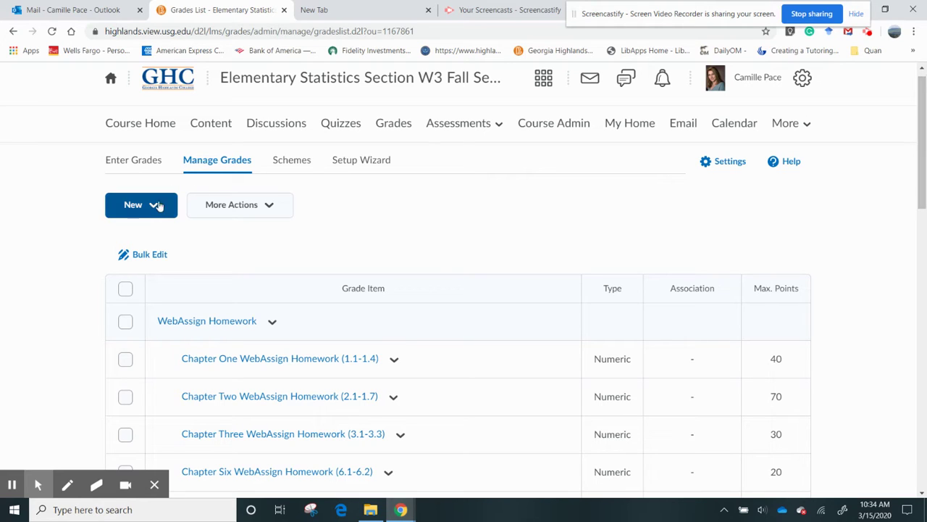
left_click(155, 205)
left_click(150, 270)
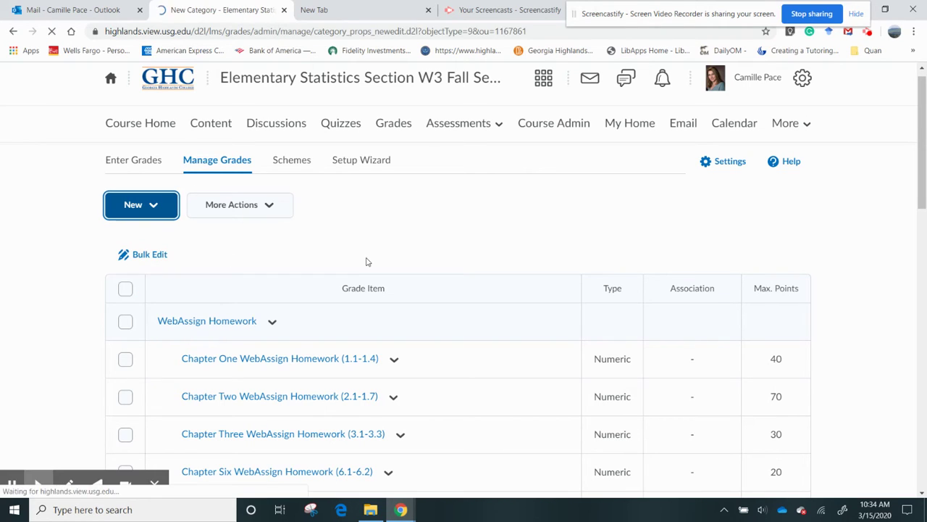
left_click(245, 336)
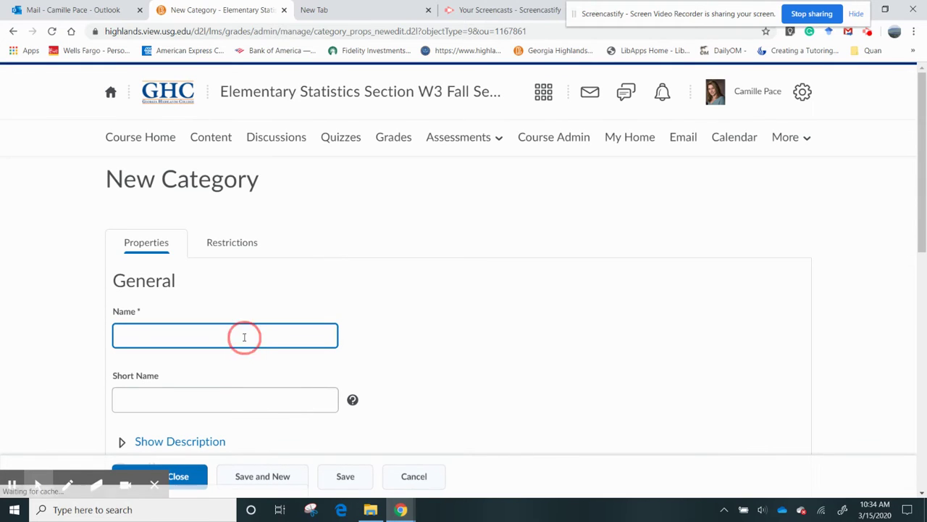
type("Class ")
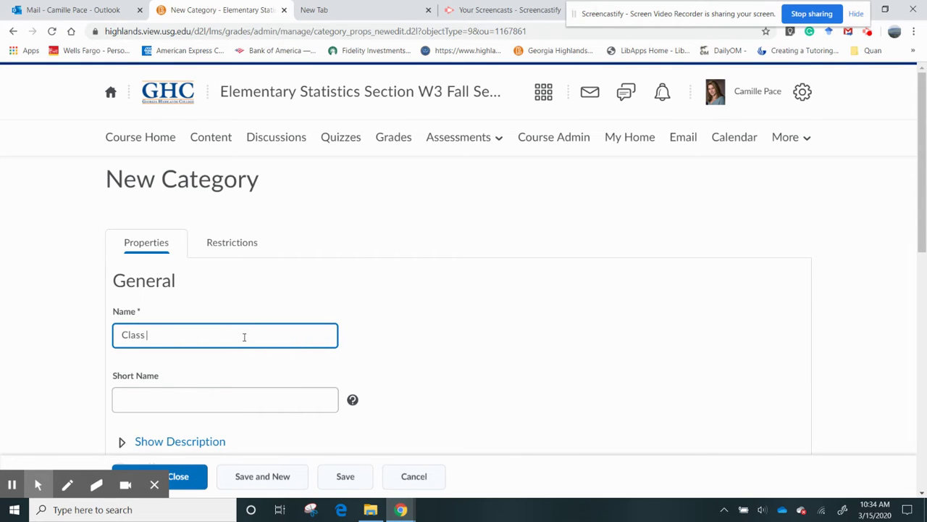
type("Discussions")
left_click_drag(920, 196, 922, 420)
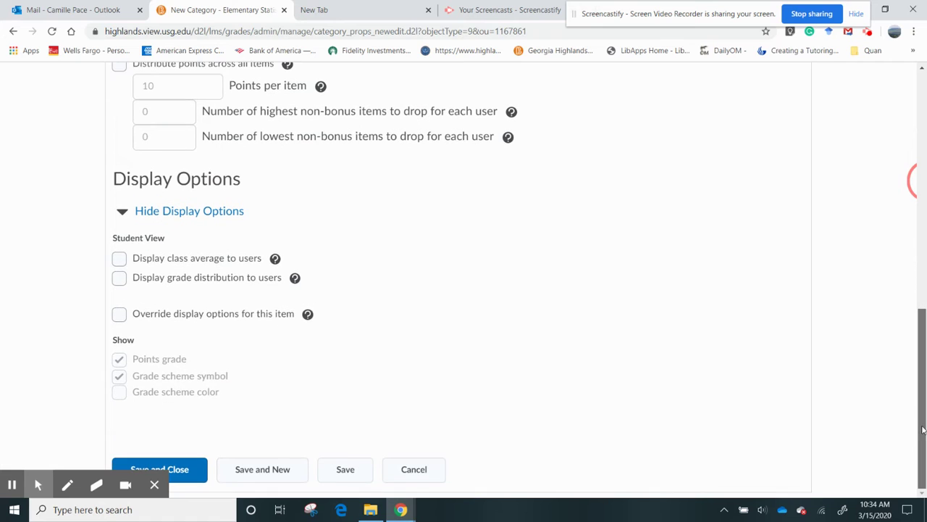
mouse_move(152, 498)
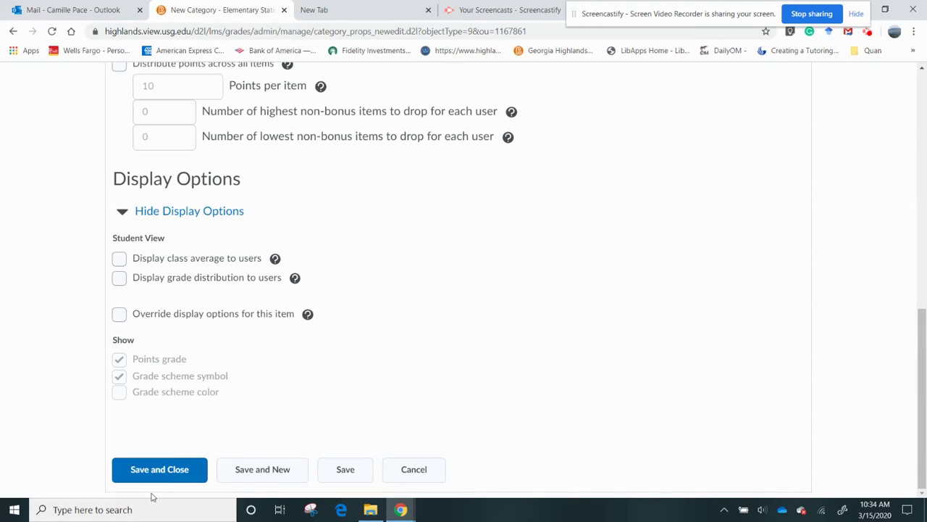
left_click(166, 471)
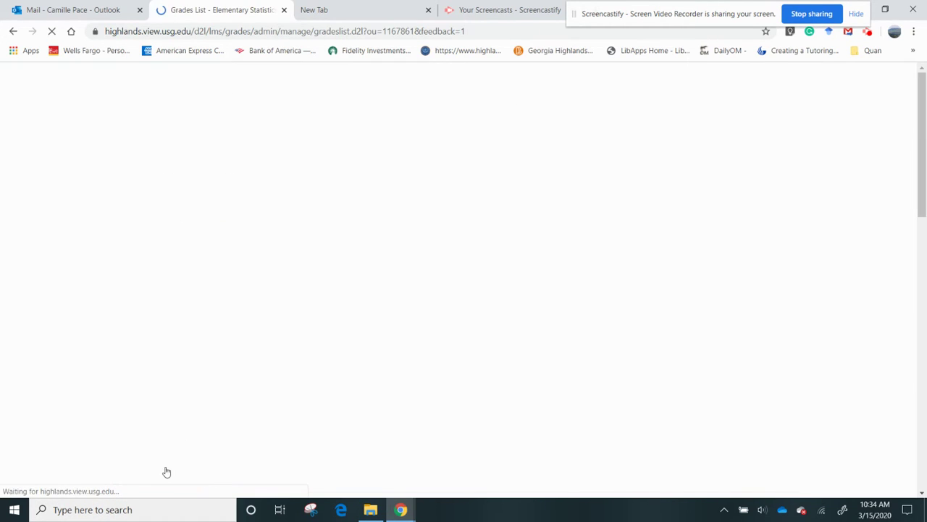
Step: Reorder the grade categories by giving Class Discussions sort order 1, and save the new order
left_click_drag(923, 197, 919, 489)
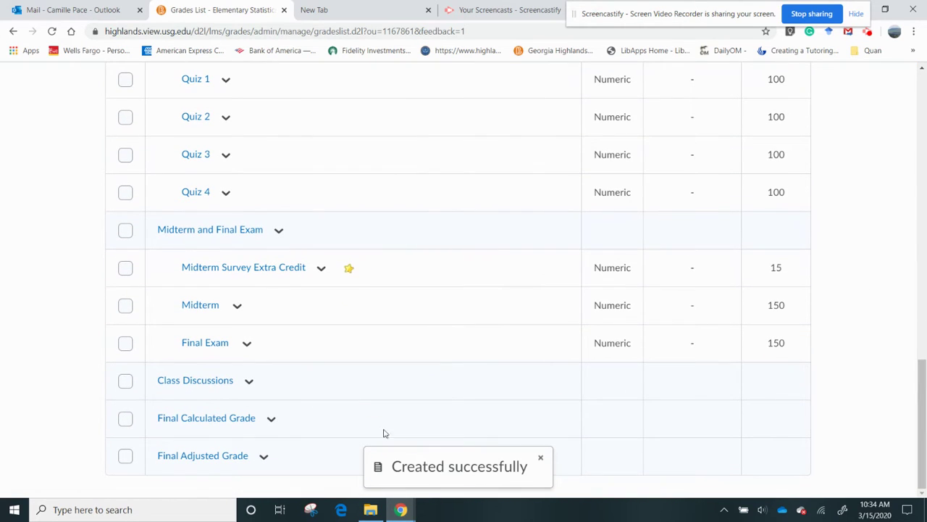
left_click_drag(920, 438, 921, 134)
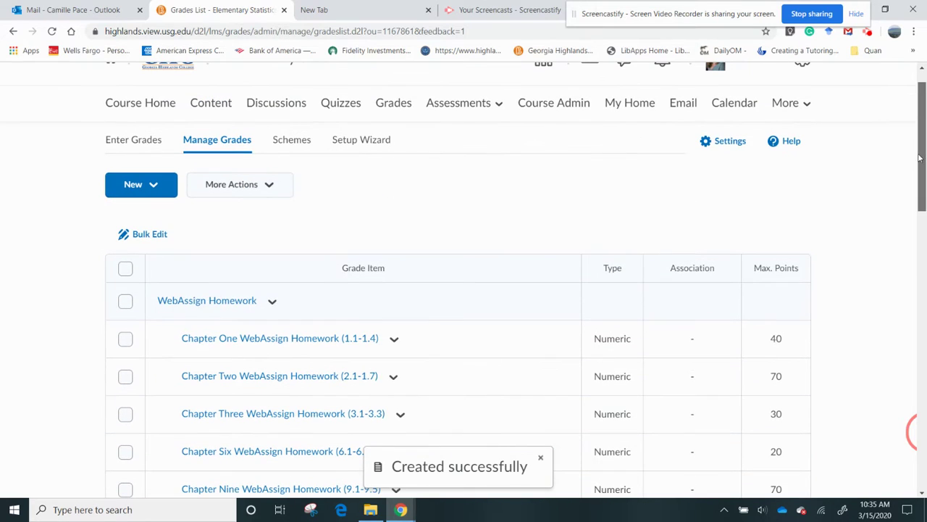
left_click(268, 202)
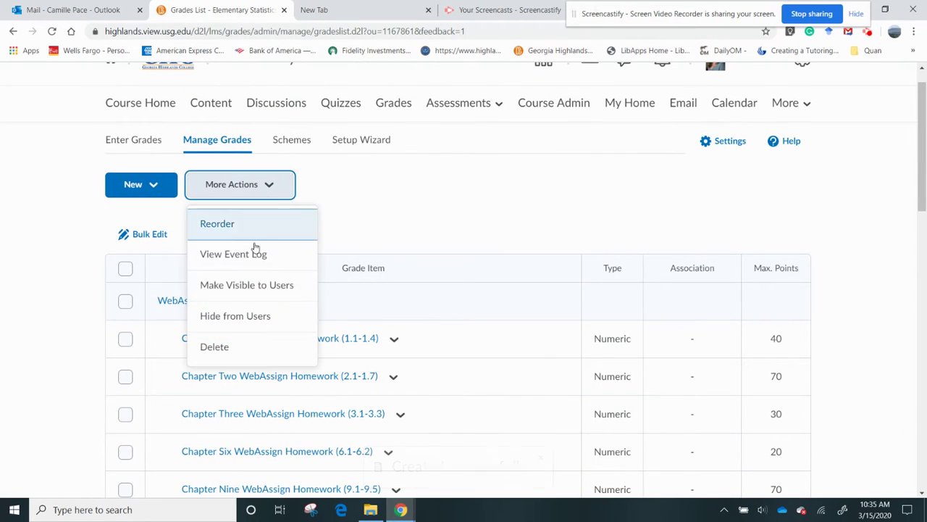
left_click(225, 226)
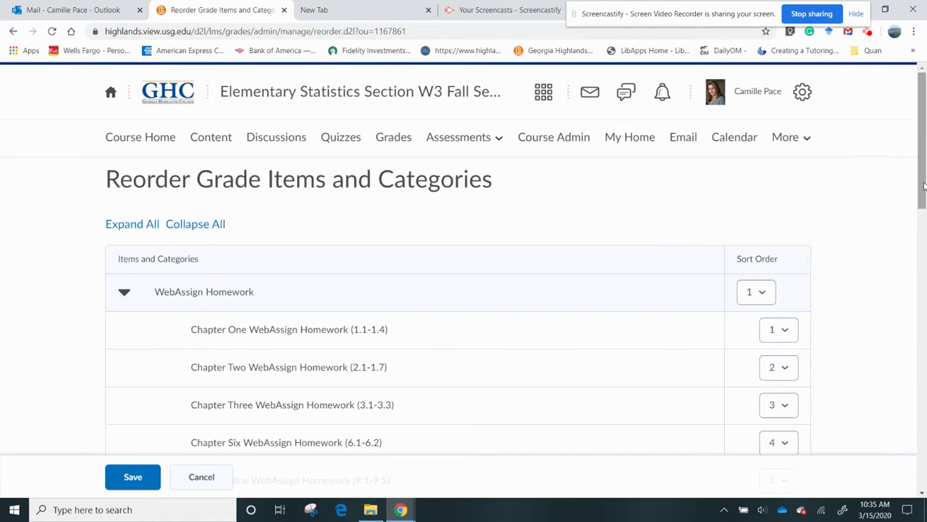
left_click_drag(921, 185, 918, 472)
left_click(764, 414)
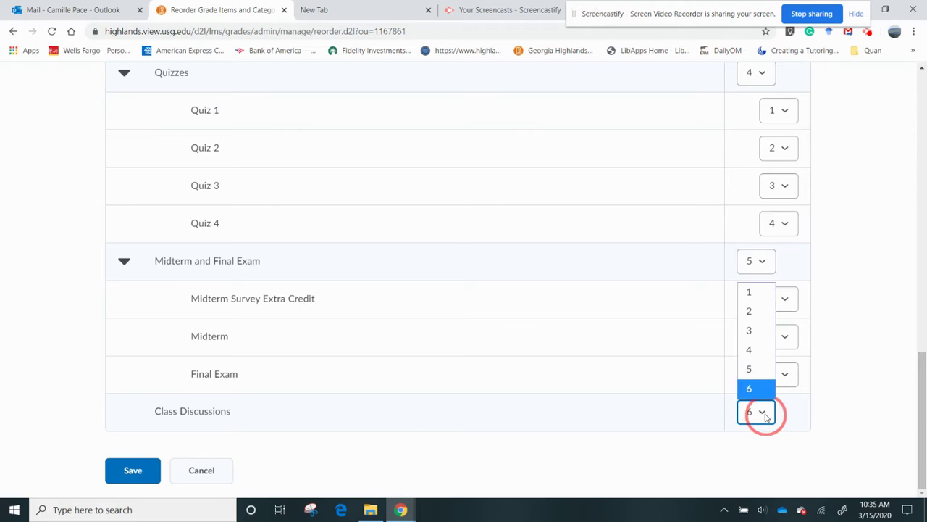
left_click(748, 302)
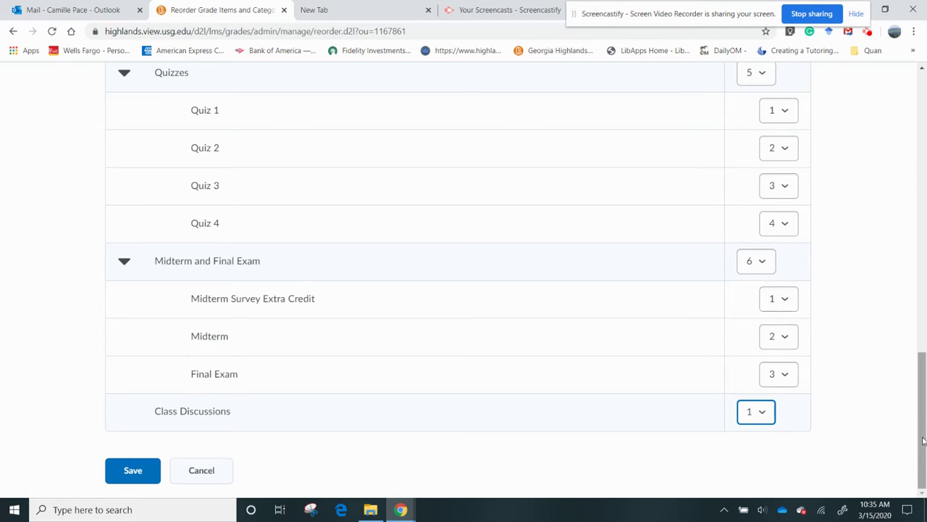
left_click(132, 470)
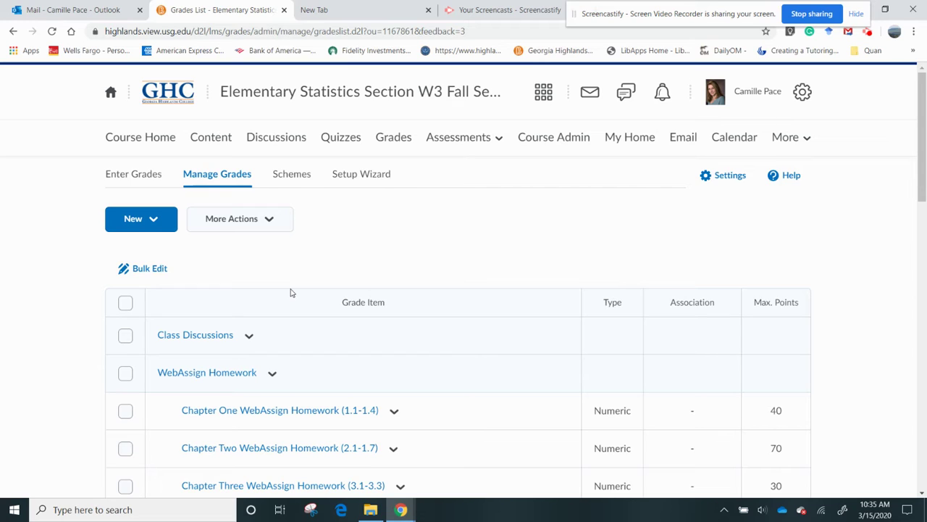
Step: Start a new numeric grade item named "Discussion on Certain Topic 1" and assign it to the Class Discussions category
left_click(151, 219)
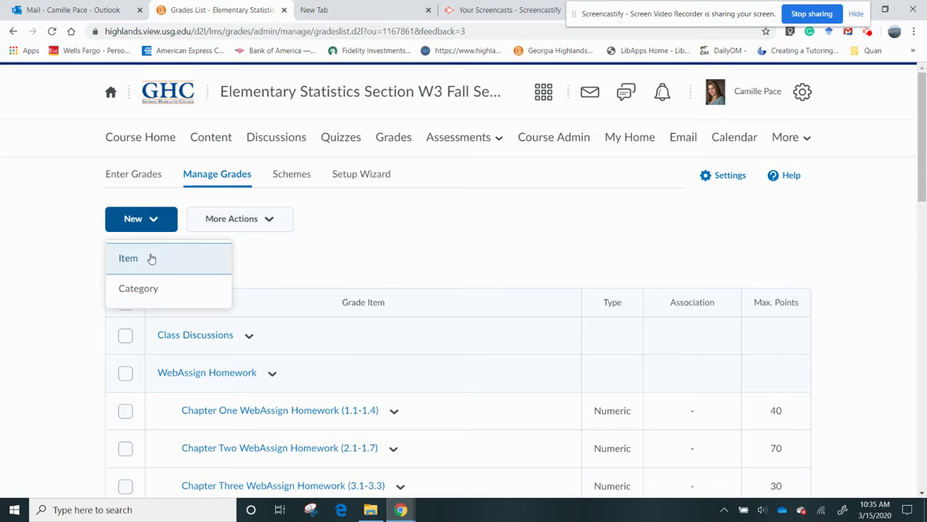
left_click(151, 258)
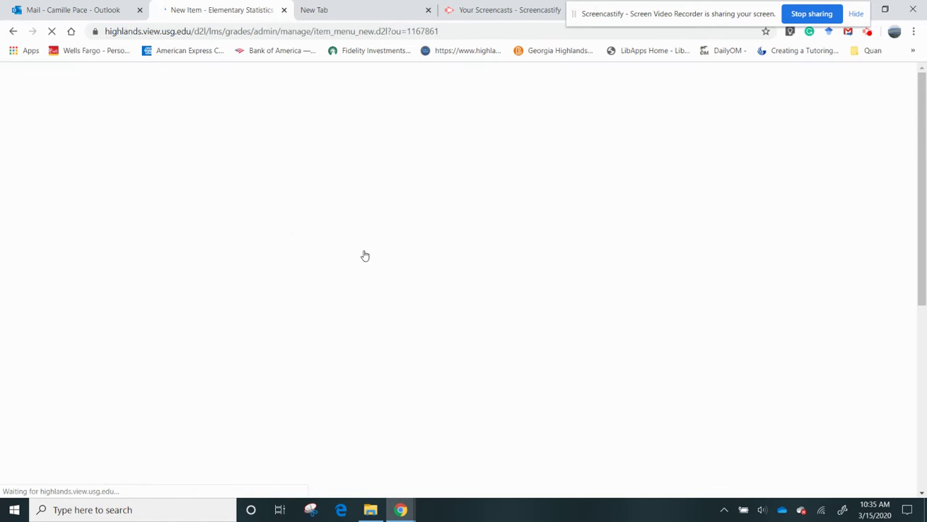
left_click(143, 280)
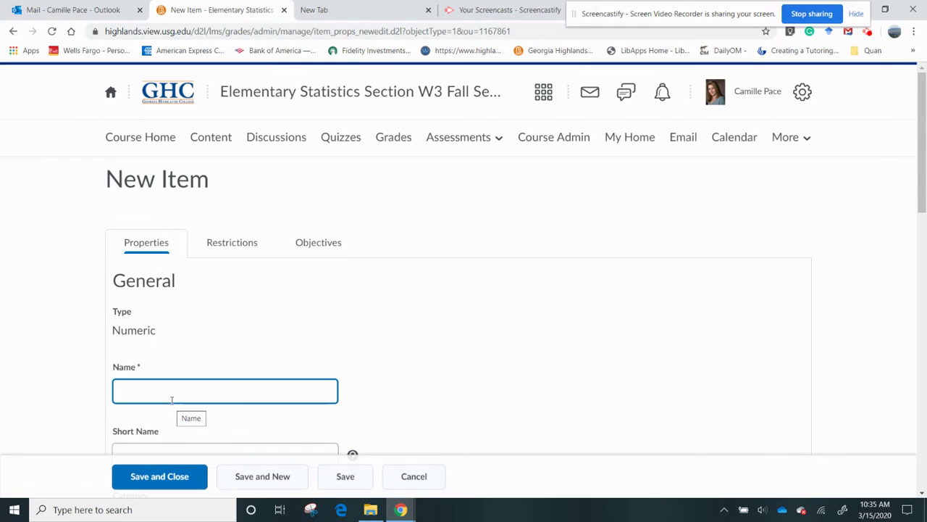
left_click(172, 396)
type("Discussion 1")
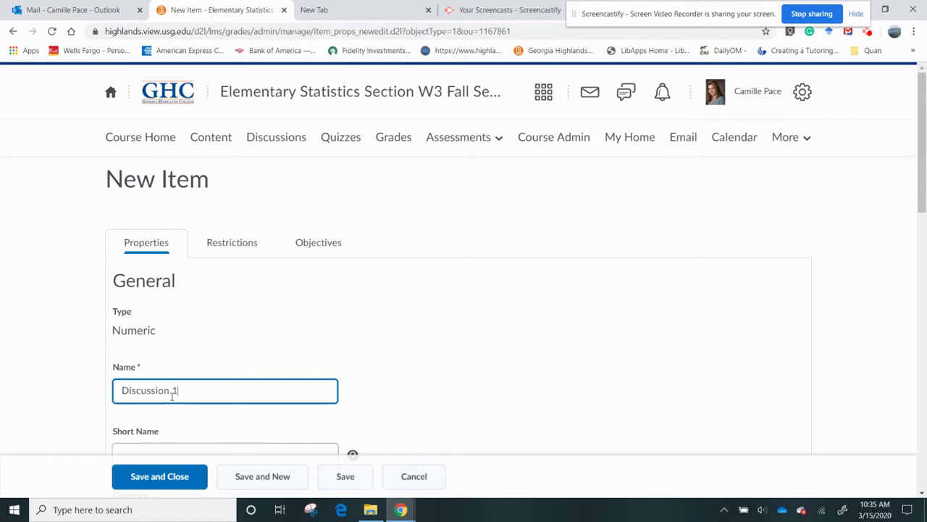
left_click_drag(918, 155, 925, 205)
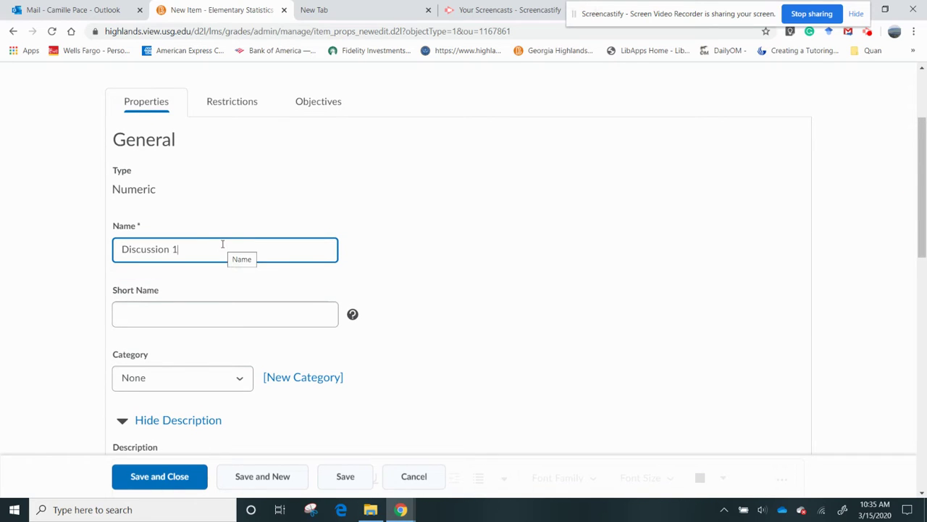
key("BackSpace")
type("on Certain Topic")
left_click(224, 382)
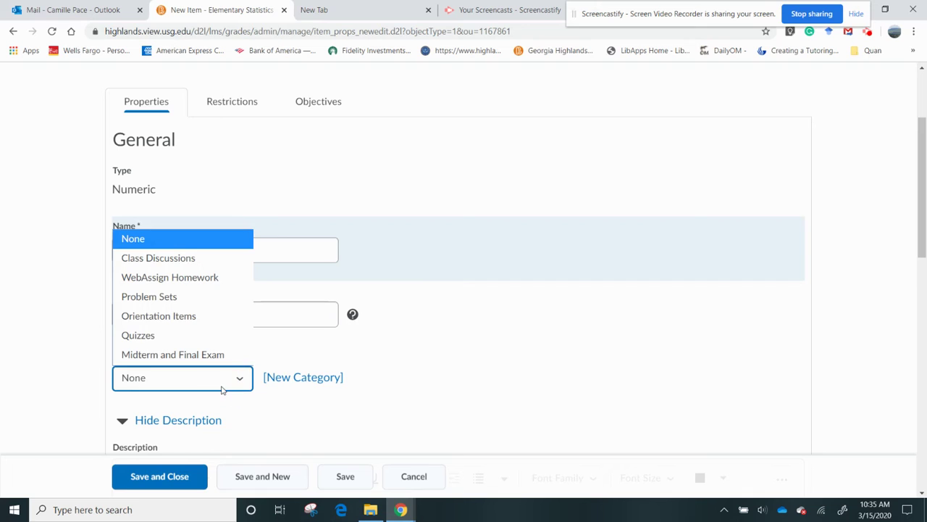
left_click(202, 260)
Step: Set the discussion item's maximum points to 20, then save and close the item
left_click_drag(922, 240, 923, 378)
left_click(159, 268)
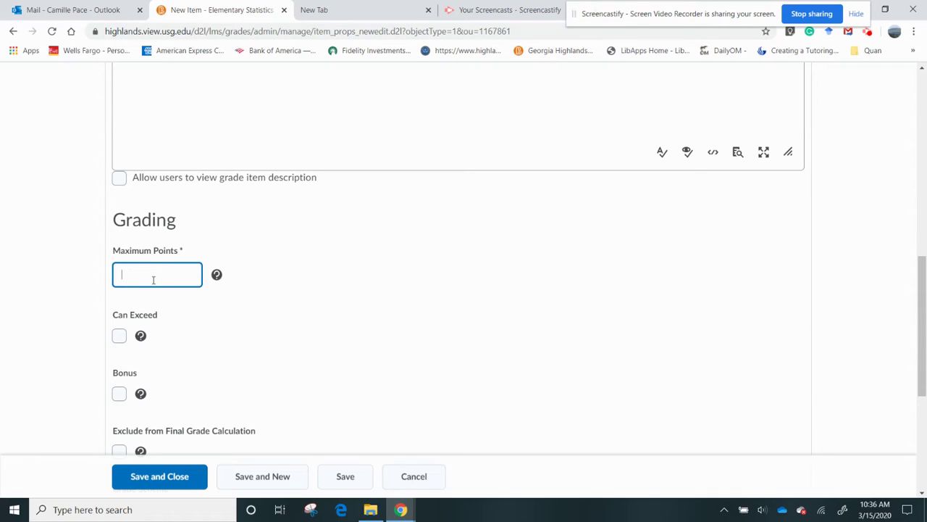
type("20")
left_click_drag(925, 350, 925, 392)
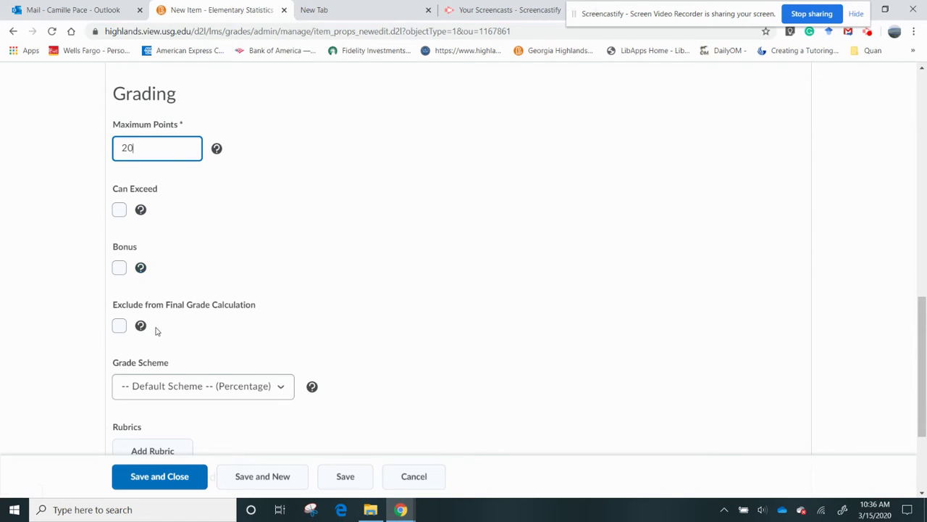
left_click(917, 406)
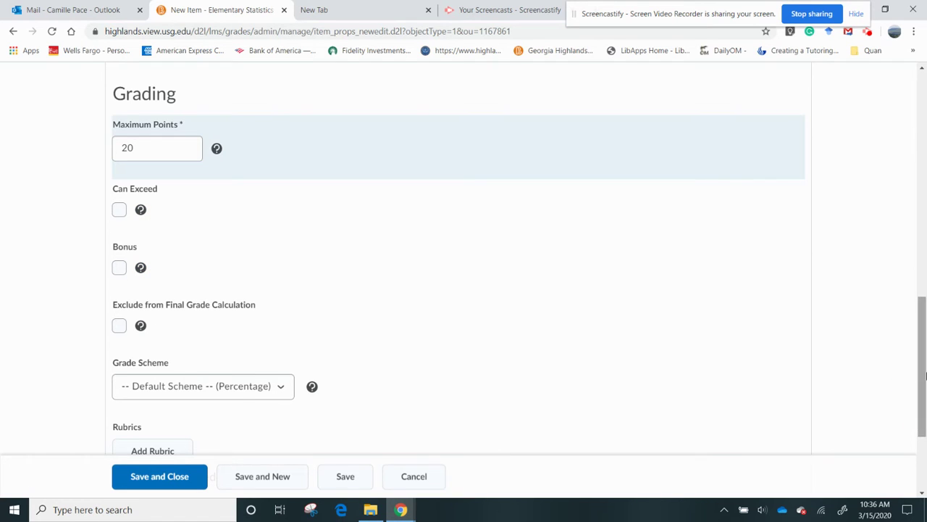
scroll(918, 377, "down", 2)
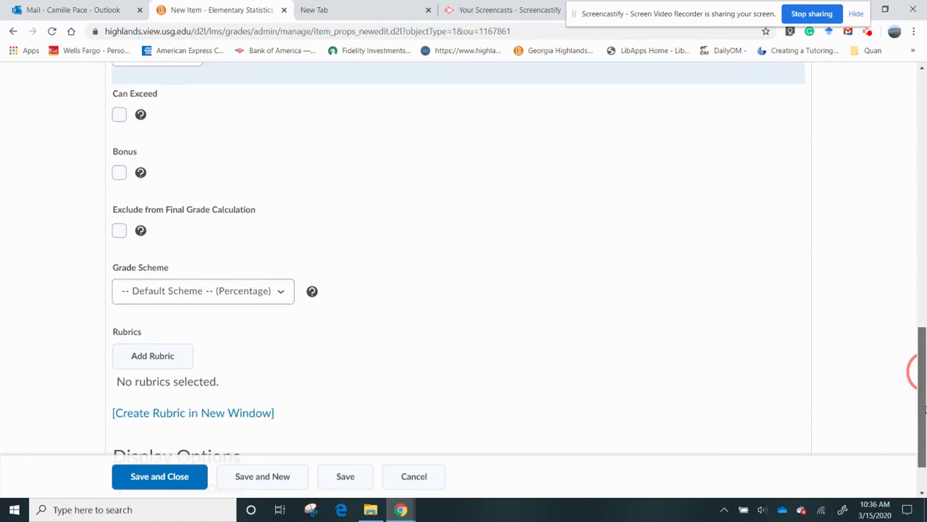
left_click(181, 484)
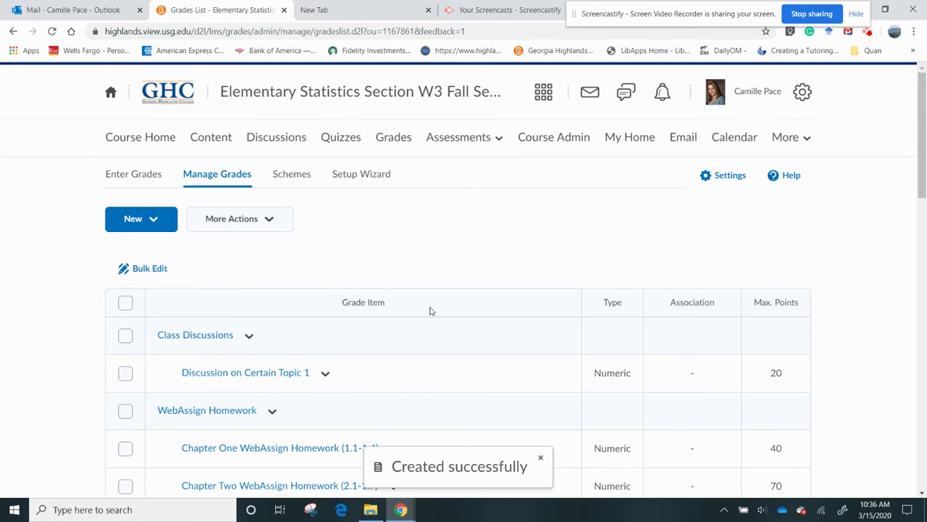
Step: Start another numeric grade item named "Final Reflections of the Course" in the Class Discussions category
left_click(153, 221)
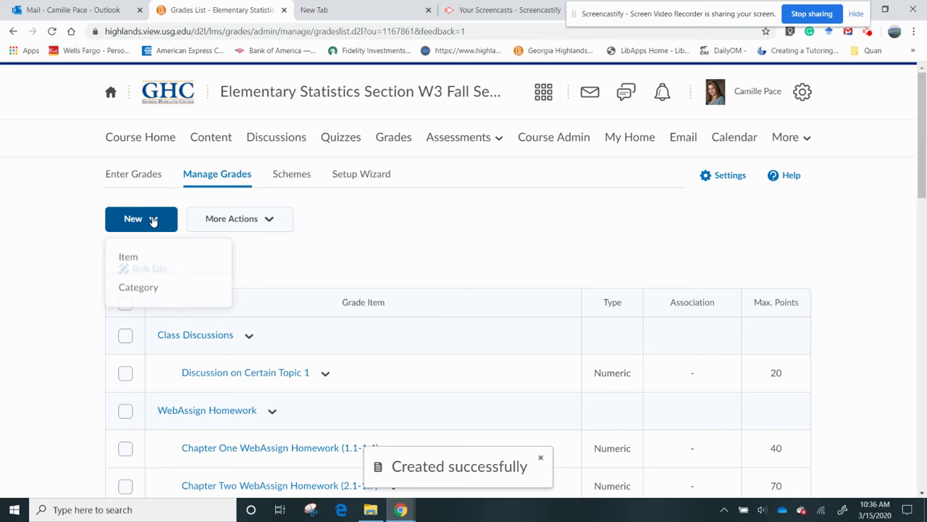
left_click(152, 265)
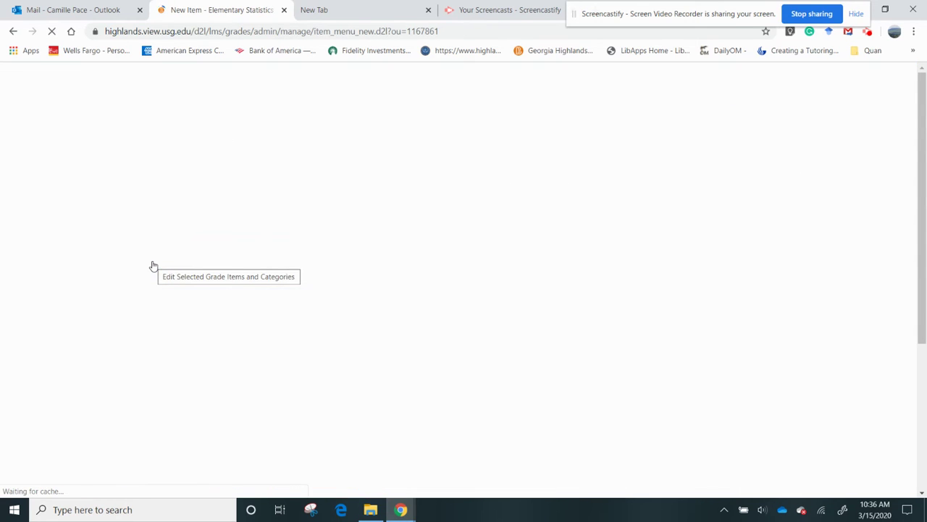
left_click(152, 276)
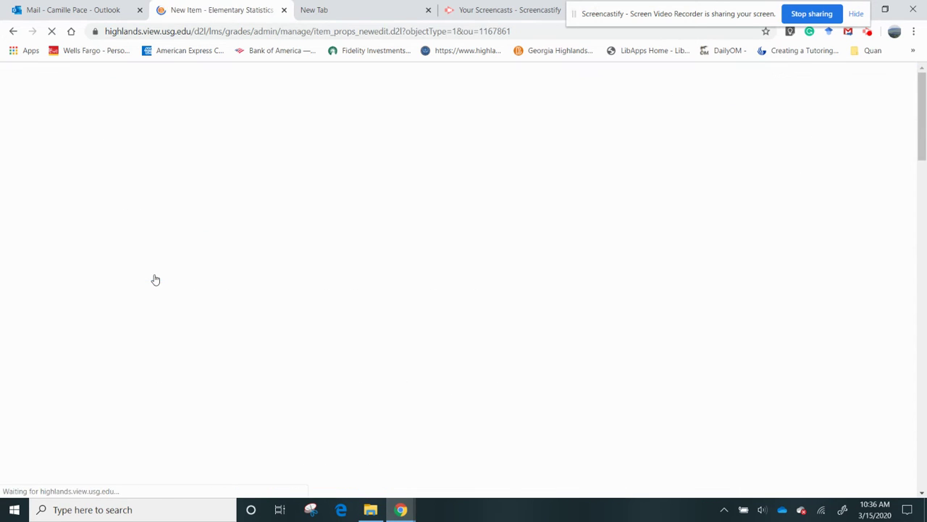
type("F")
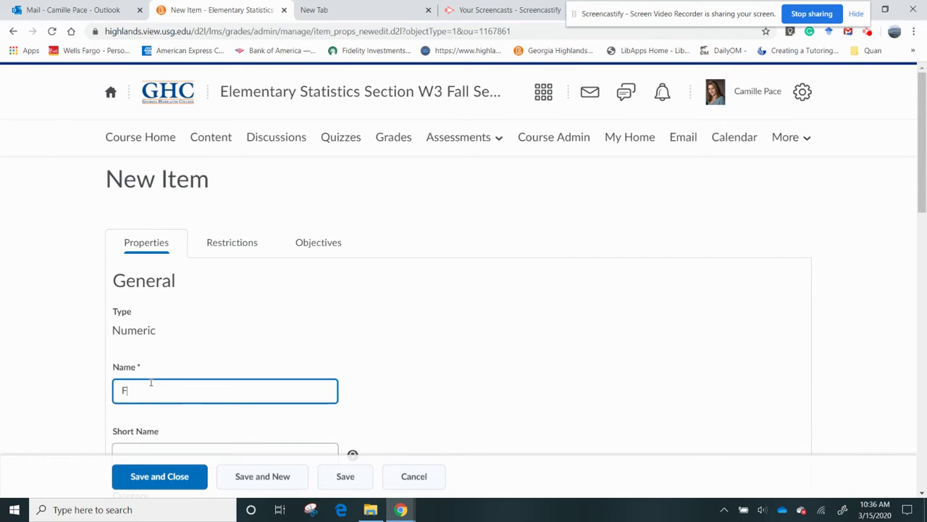
type("inal Reflections of the Course")
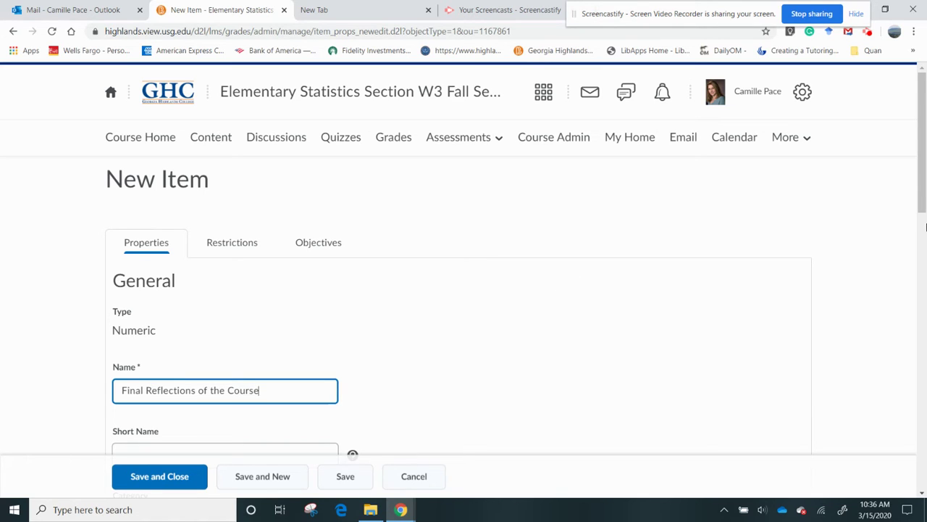
scroll(918, 221, "down", 2)
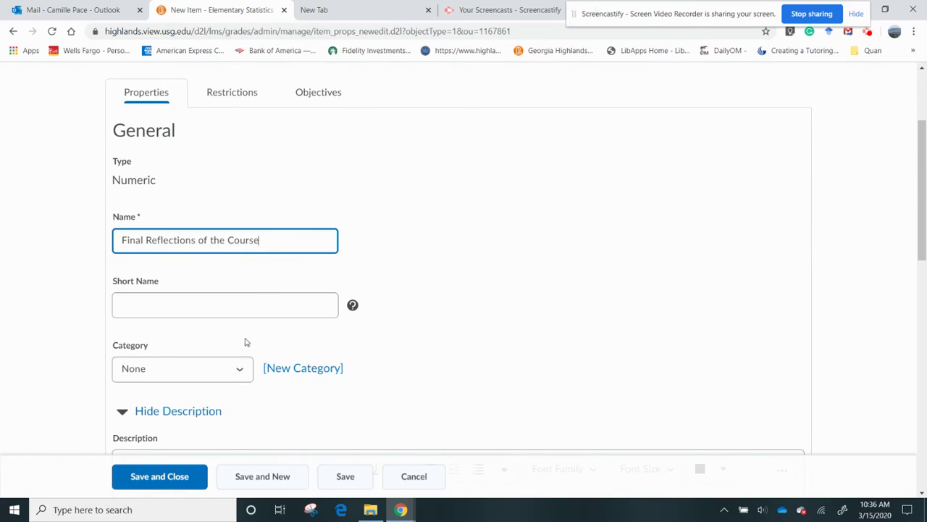
left_click(242, 368)
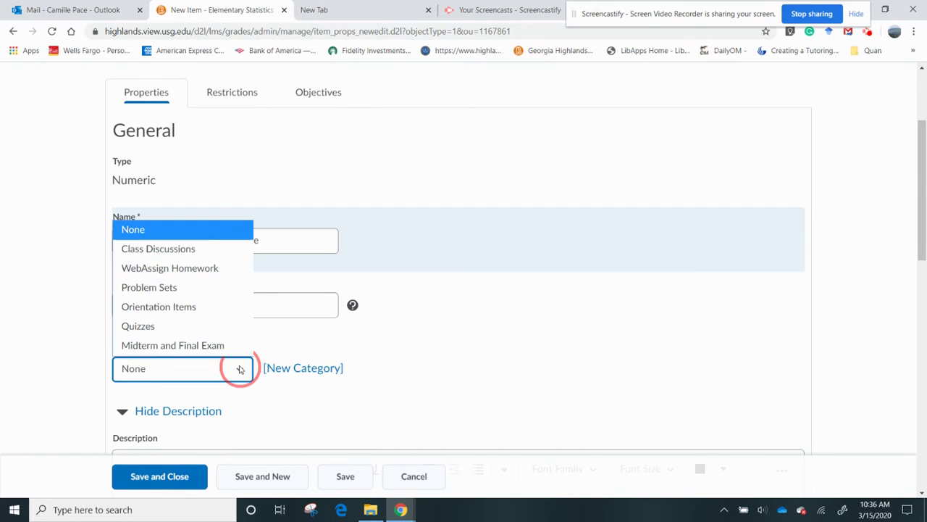
left_click(194, 248)
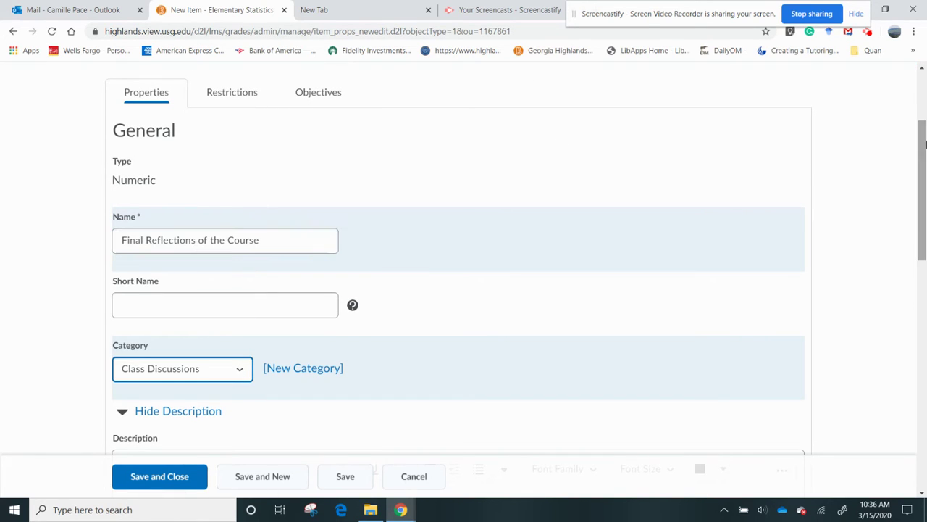
Step: Set the maximum points of the Final Reflections of the Course item to 20, then save and close it
left_click_drag(922, 127, 924, 226)
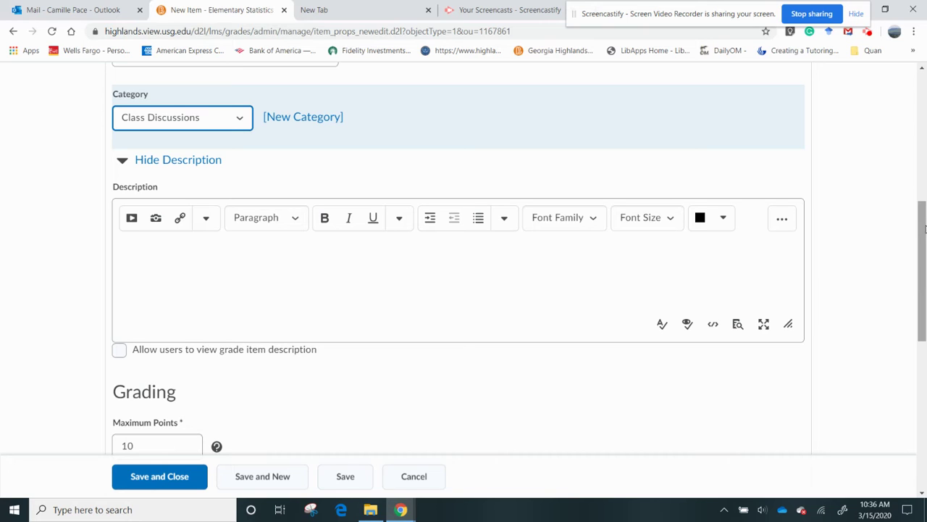
left_click_drag(925, 229, 914, 228)
left_click(150, 320)
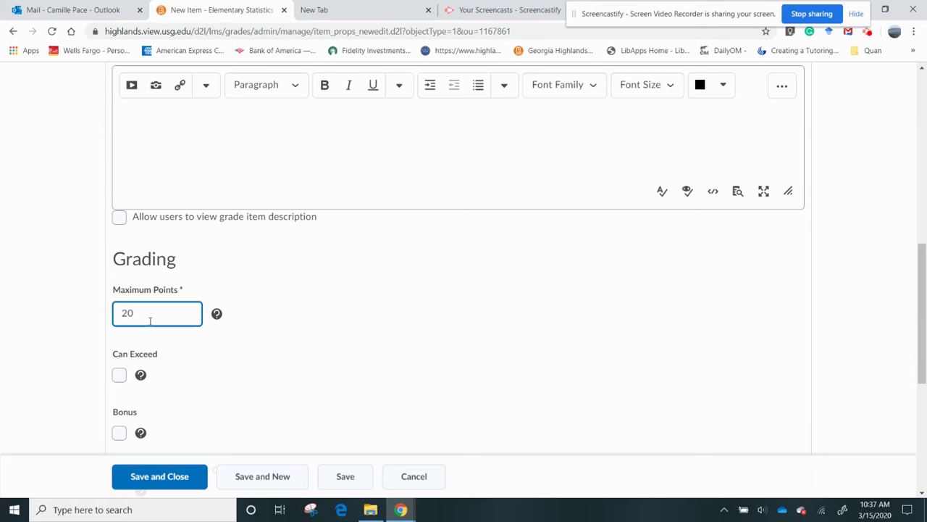
left_click_drag(920, 288, 925, 395)
left_click(128, 476)
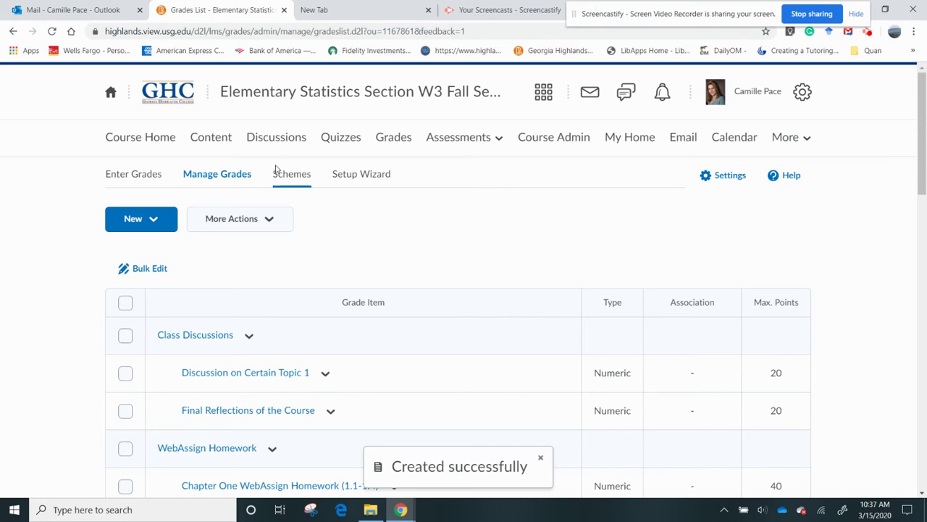
Step: Start a new discussion forum in the course's Discussions area and title it "New Class Discussion"
left_click(270, 144)
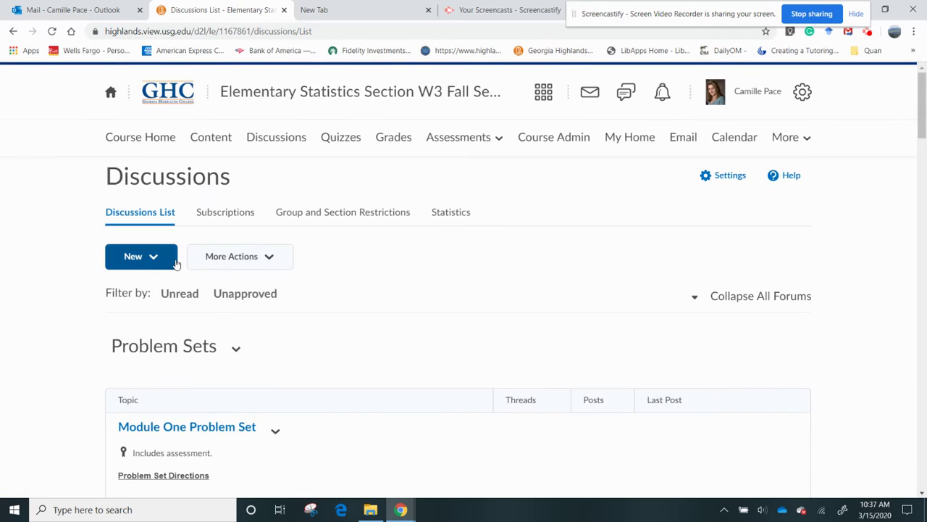
left_click(164, 262)
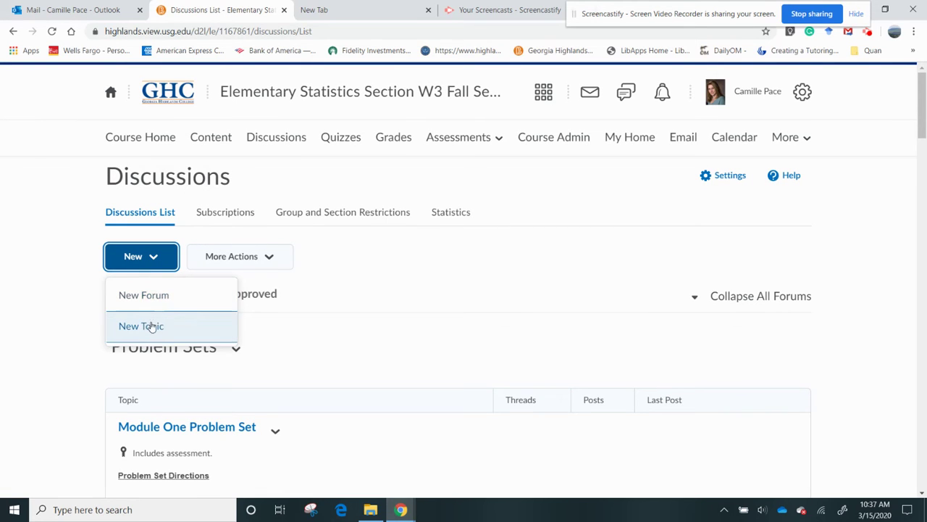
left_click(156, 305)
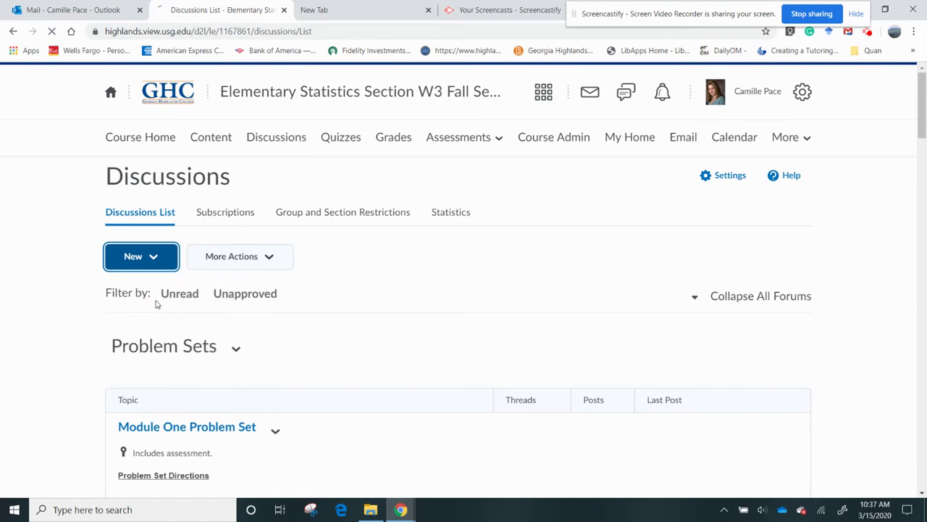
left_click(179, 334)
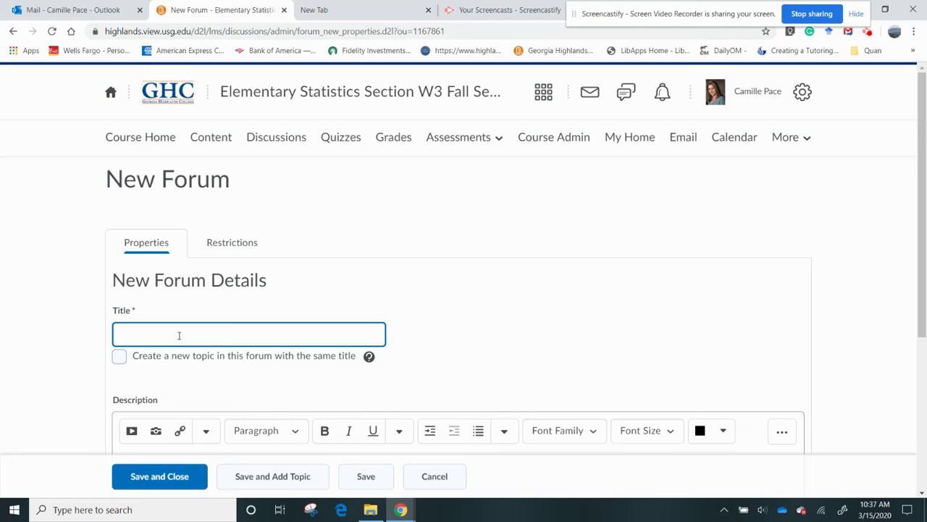
type("N")
type("ew Class Discussion")
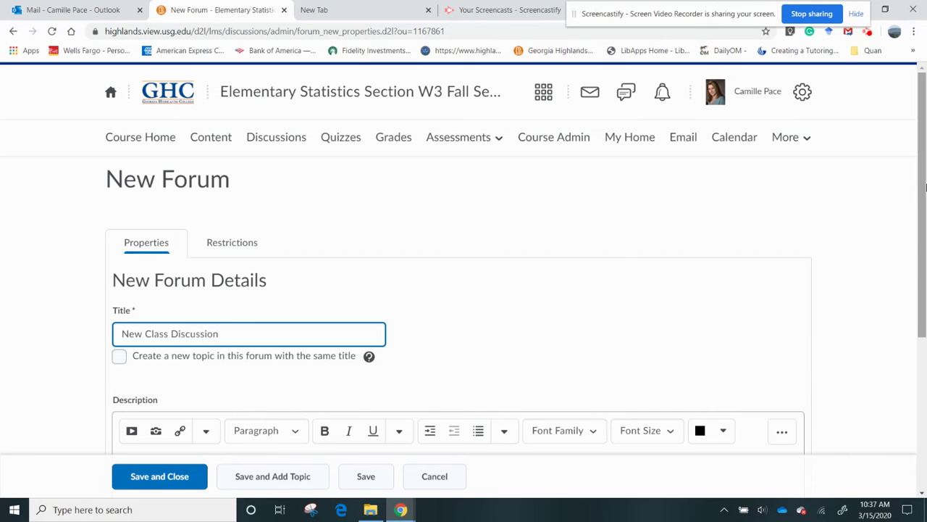
Step: Require users to start a thread before reading and replying to others in the forum's topics, then save and close the forum
mouse_move(922, 186)
left_mouse_down()
mouse_move(924, 319)
mouse_move(855, 327)
left_mouse_up()
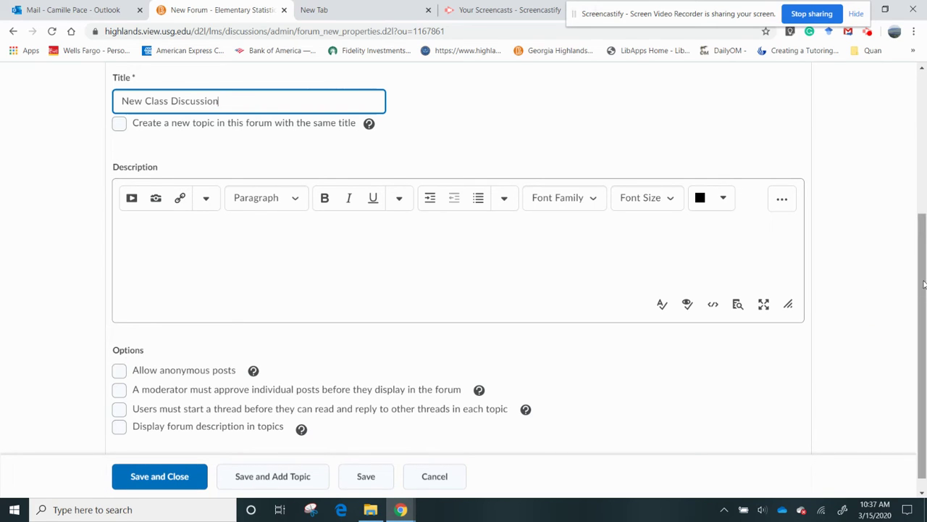
scroll(924, 284, "down", 1)
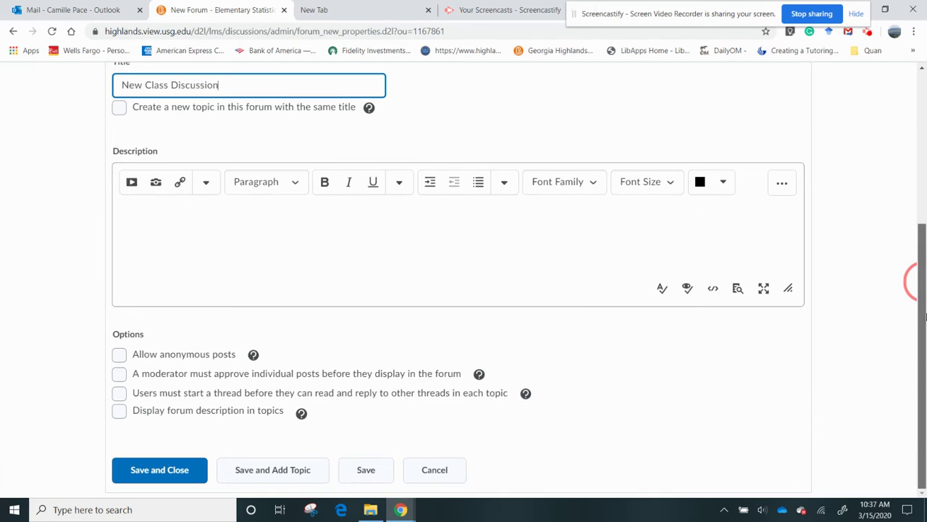
left_click(119, 394)
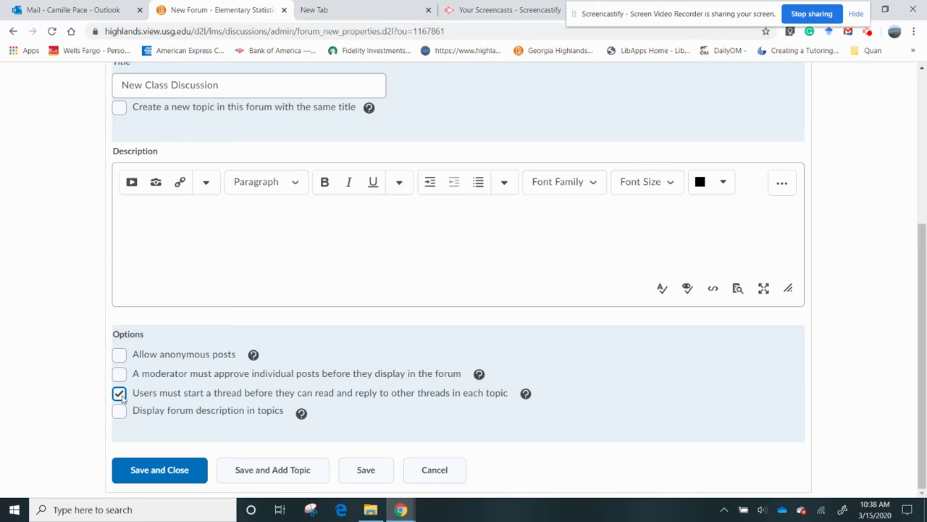
left_click(159, 471)
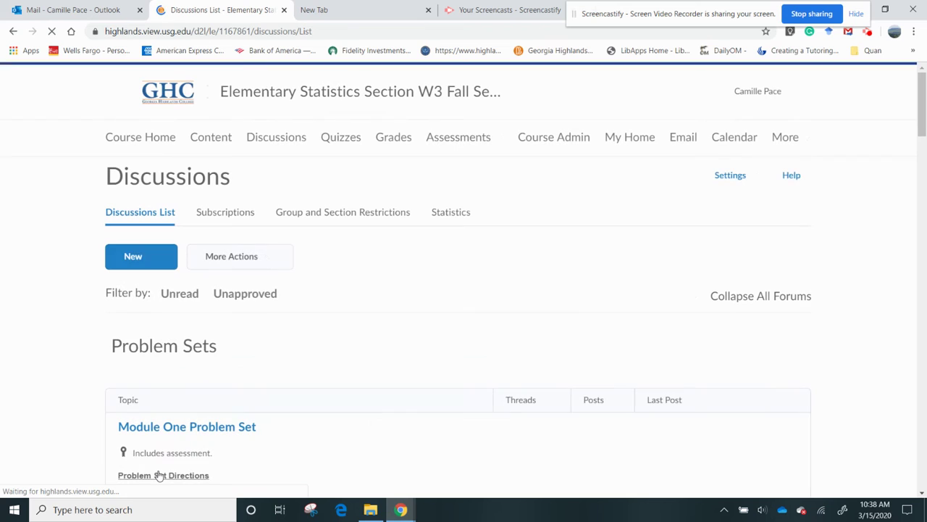
Step: Reorder the discussion forums by giving New Class Discussion sort order 1, and save the new order
left_click(259, 261)
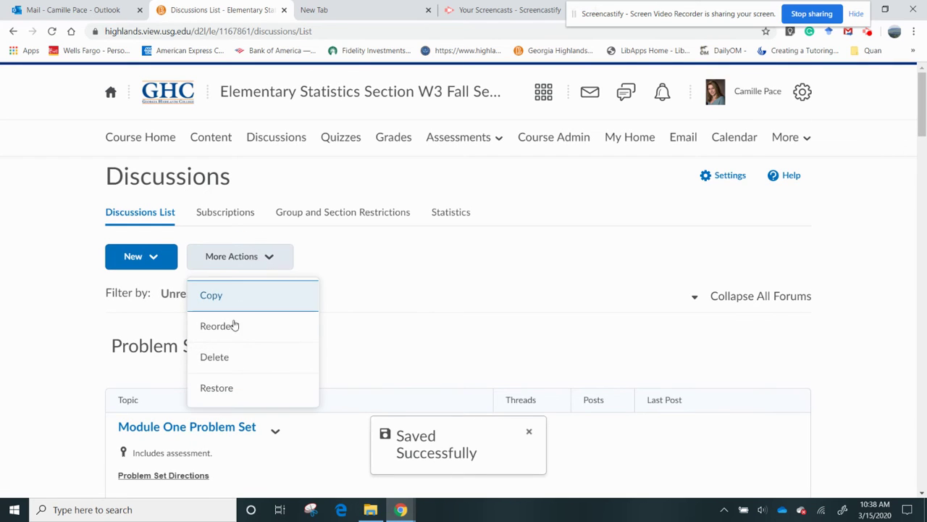
left_click(232, 333)
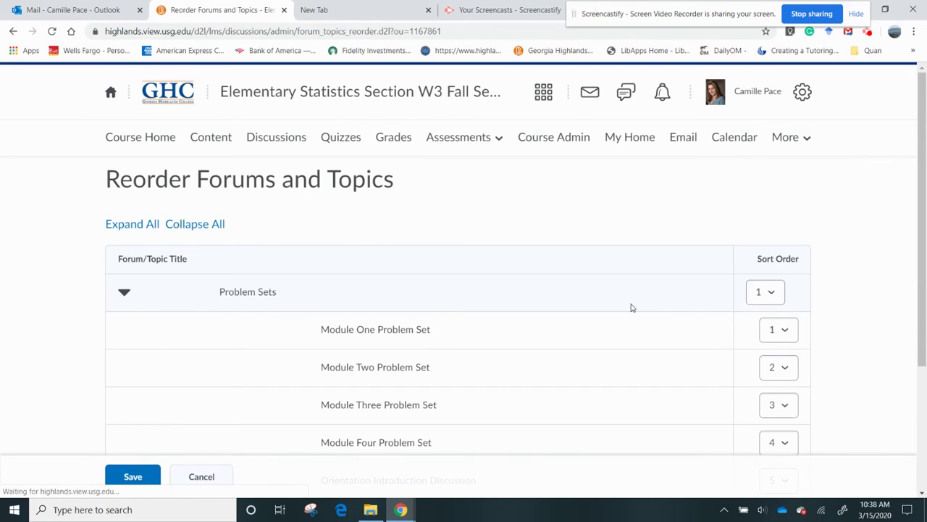
scroll(926, 190, "down", 3)
left_click(776, 411)
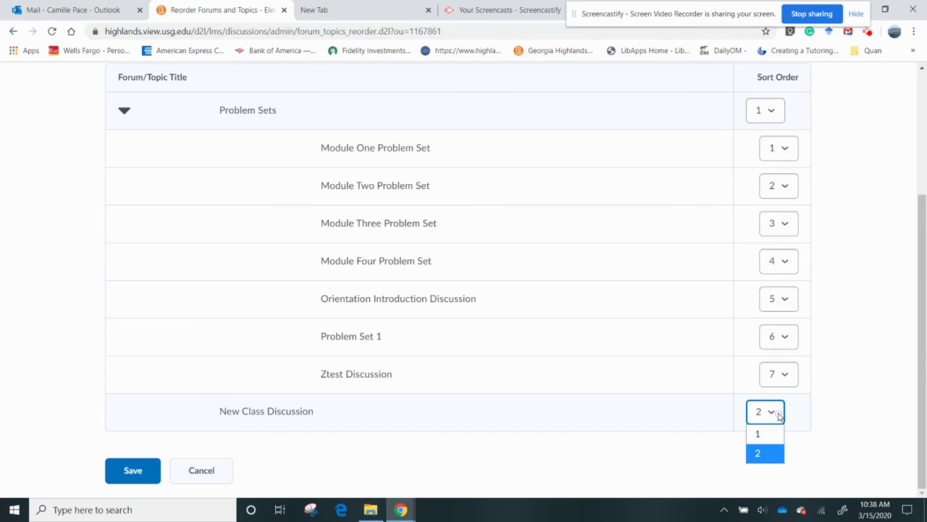
left_click(762, 435)
left_click(117, 480)
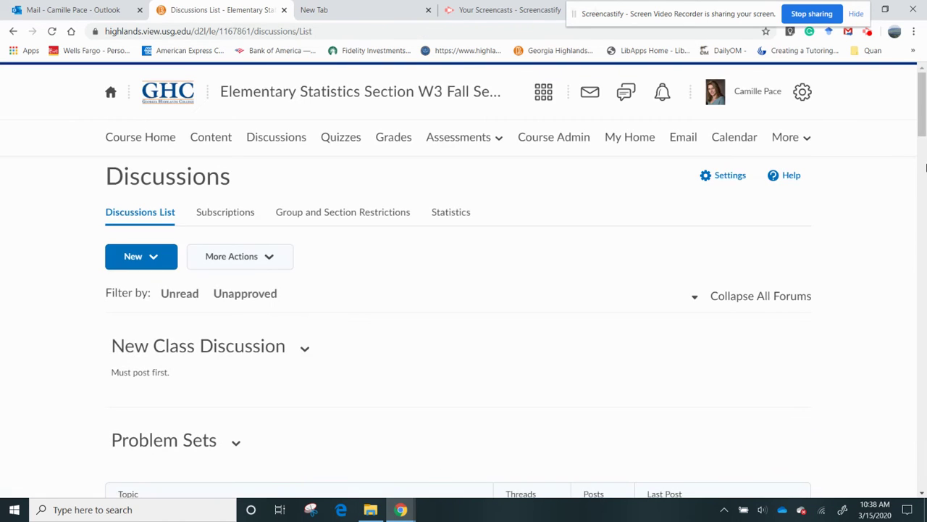
Step: Start a new discussion topic and assign it to the New Class Discussion forum
scroll(915, 120, "down", 1)
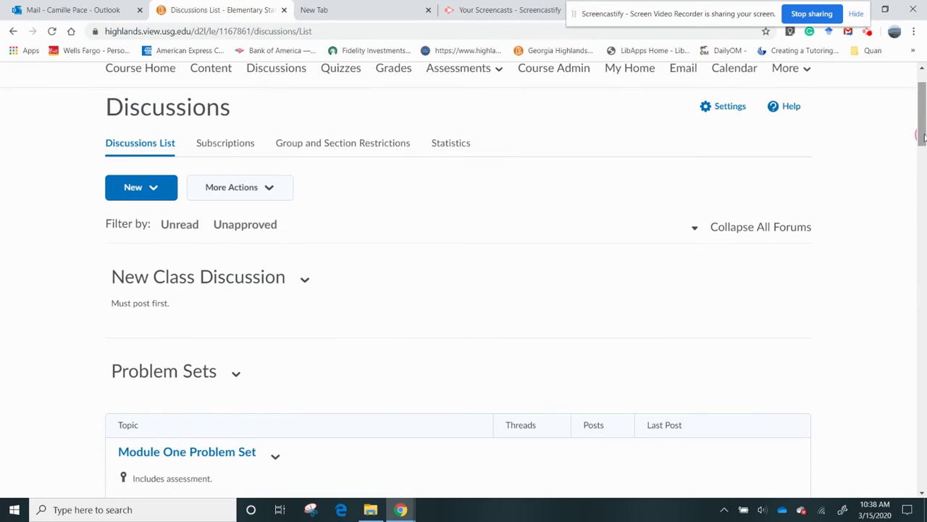
left_click(152, 188)
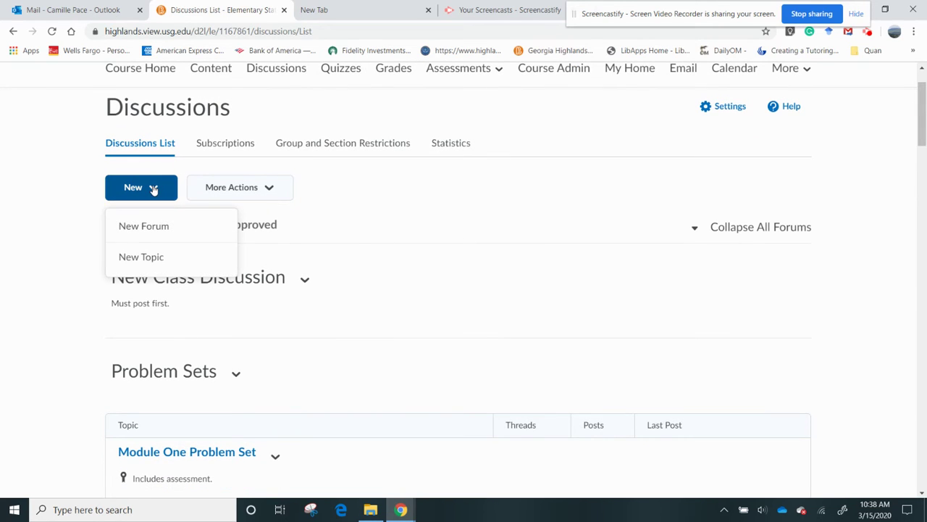
left_click(150, 261)
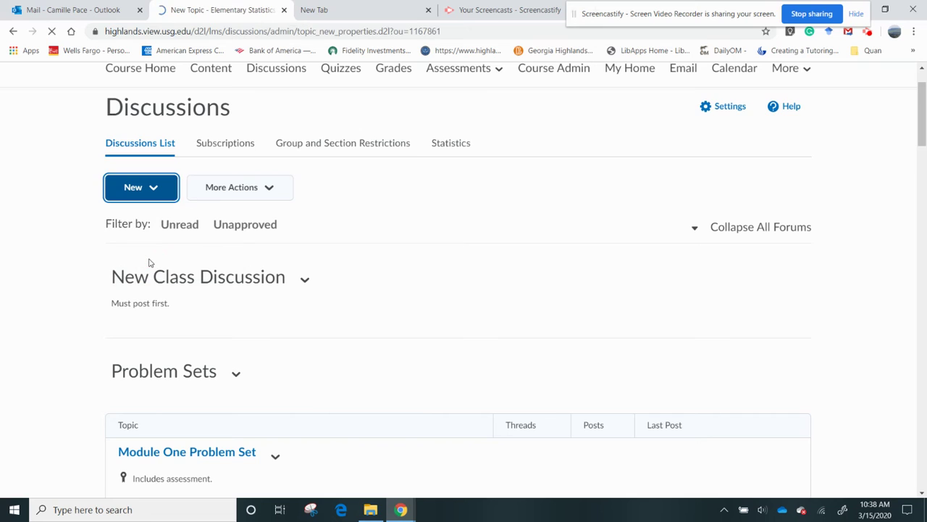
left_click(230, 338)
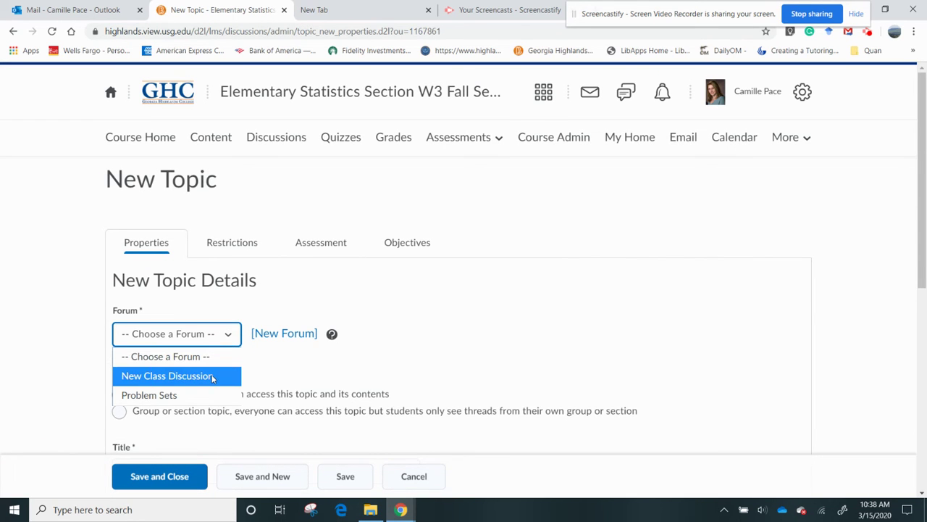
left_click(212, 377)
left_click_drag(917, 212, 925, 327)
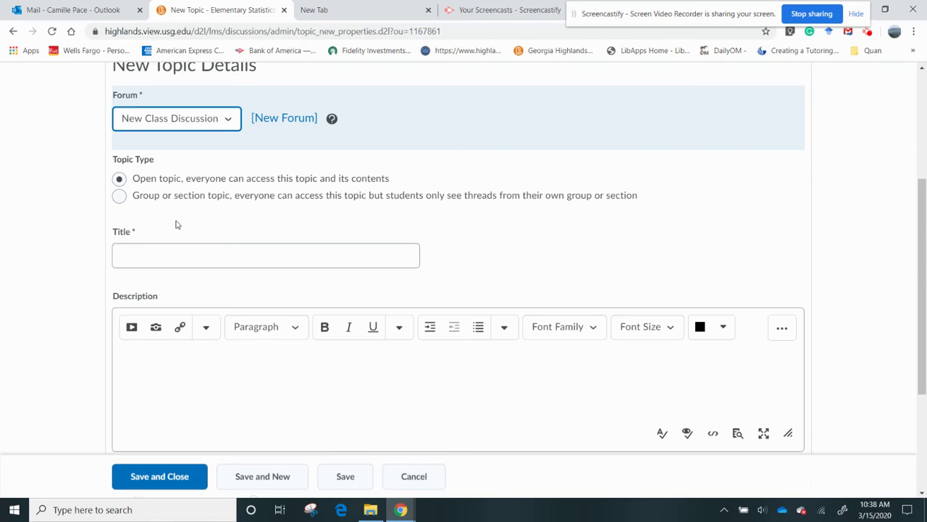
Step: Try to open the new topic's assessment settings while its title is still blank
left_click(172, 249)
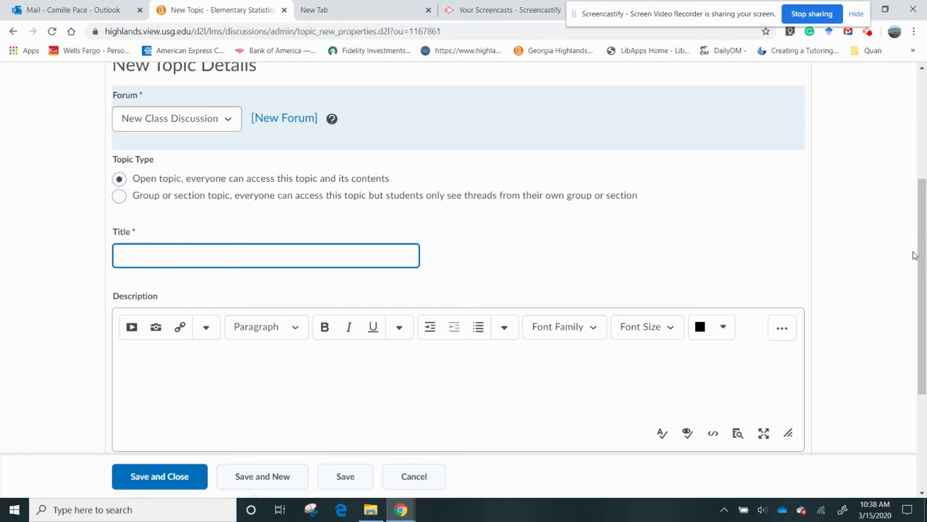
left_click_drag(922, 250, 925, 184)
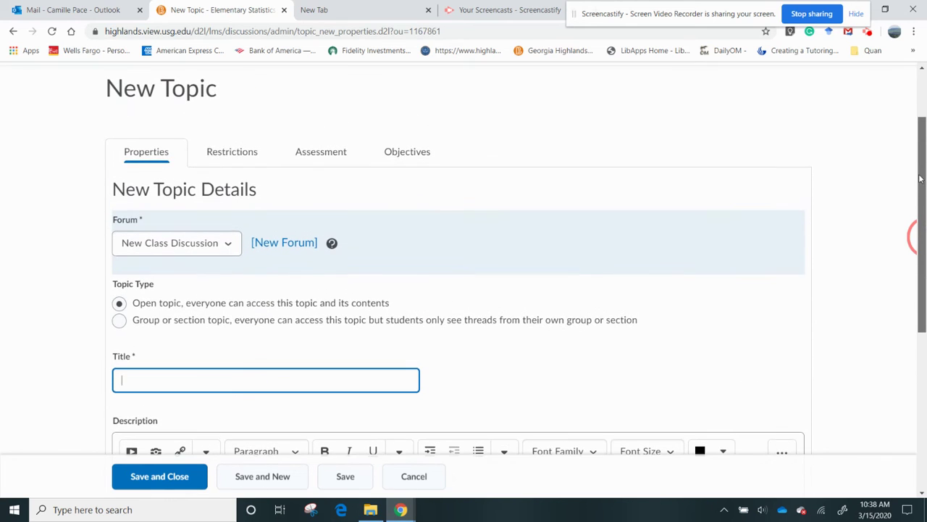
left_click(314, 150)
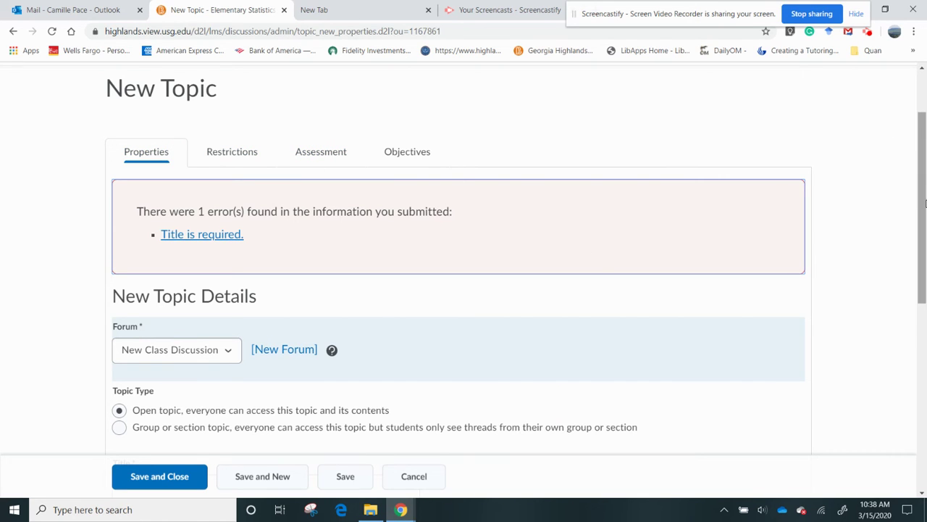
Step: Title the new discussion topic "Final Reflections"
left_click_drag(925, 202, 926, 271)
left_click(336, 336)
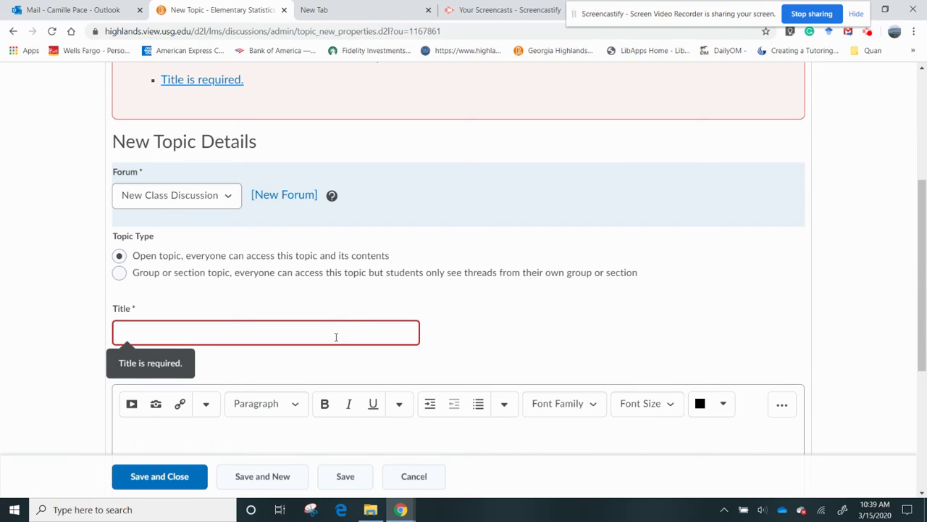
type("Final Reflections")
Step: Begin the topic description with "Class," and "As we move towards the end of the course, post your thoughts on how statistics is in your life. Make to"
scroll(905, 279, "down", 2)
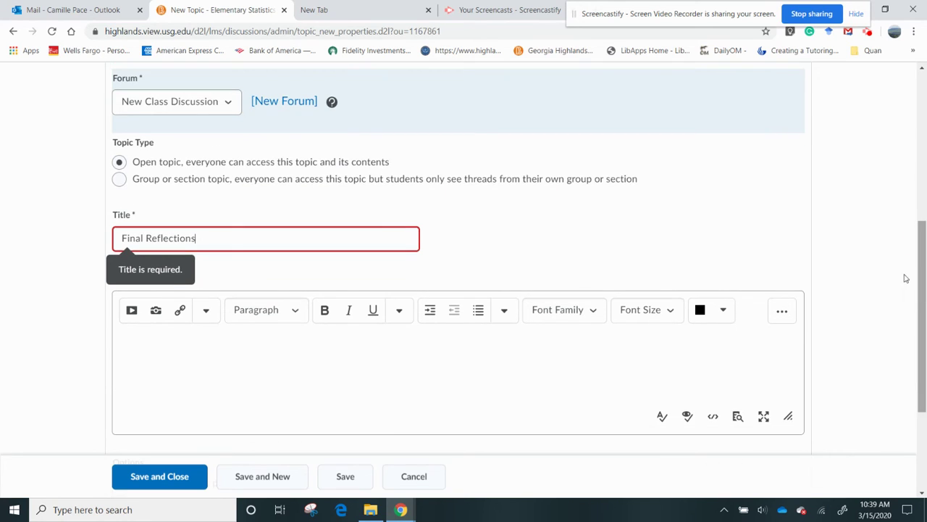
left_click(454, 351)
type("C")
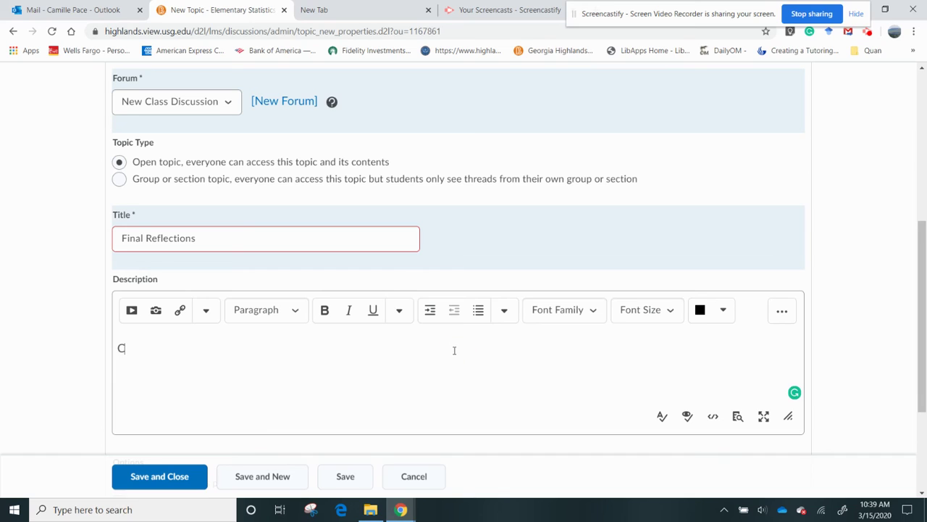
type("lass,")
key("Return")
type("As we move t")
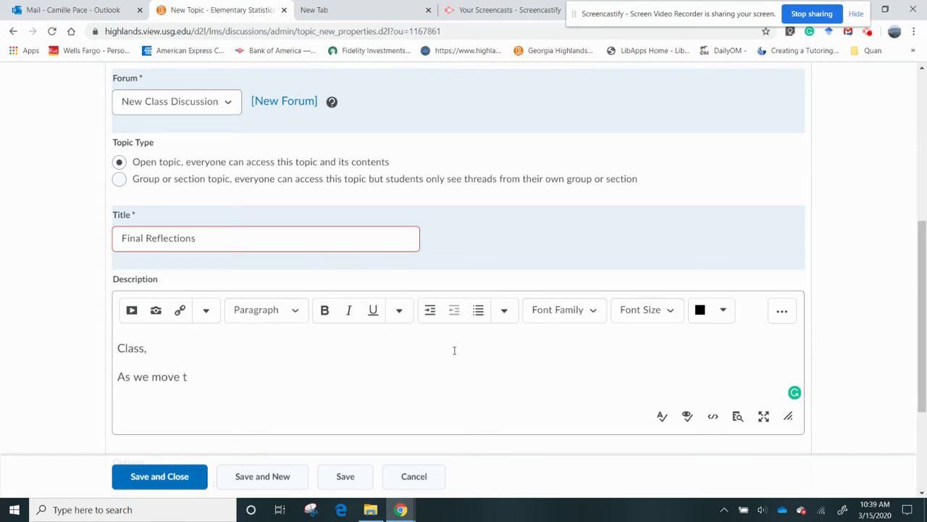
type("howards the end of the")
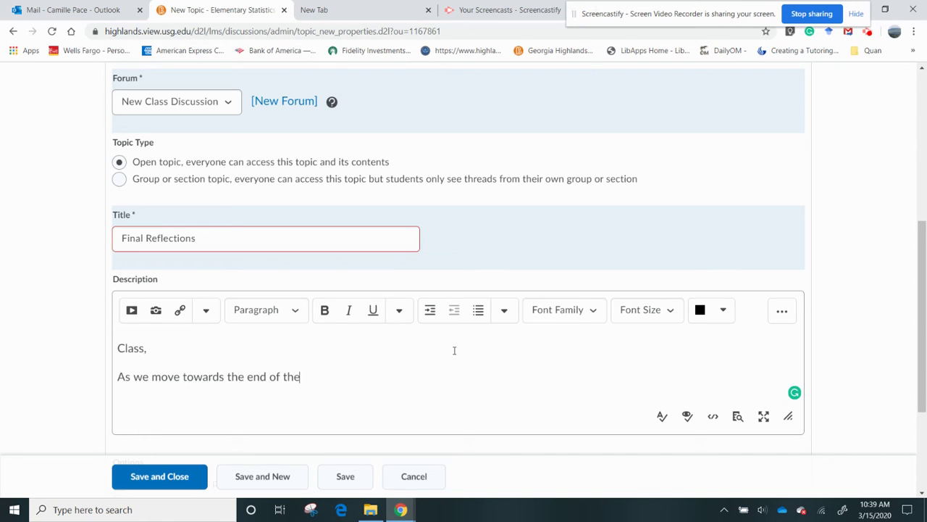
type(" course, post you")
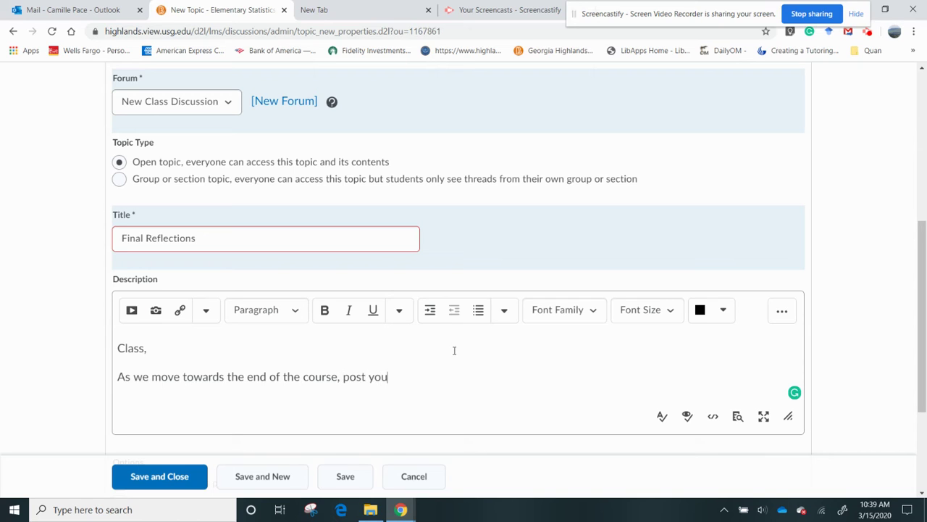
type("r thoughts on how stati")
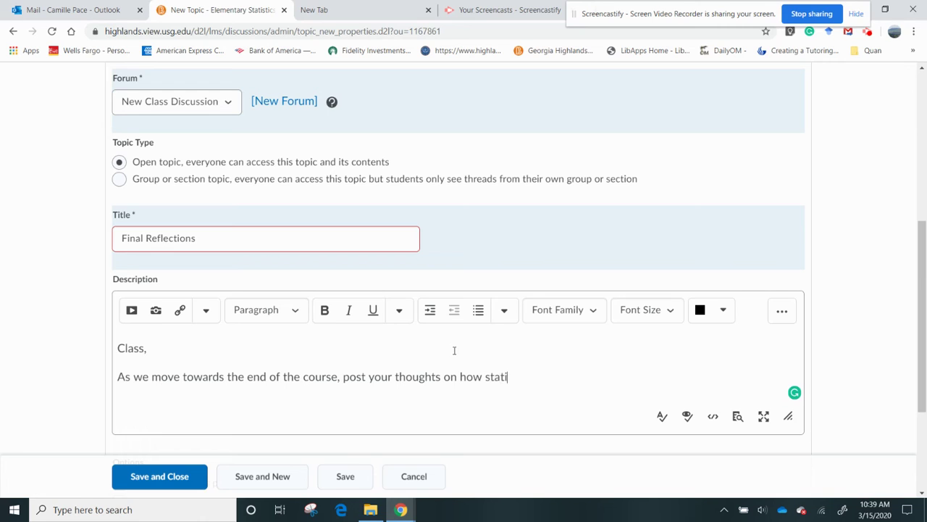
type("stics a")
key("BackSpace")
type("is in your life. ")
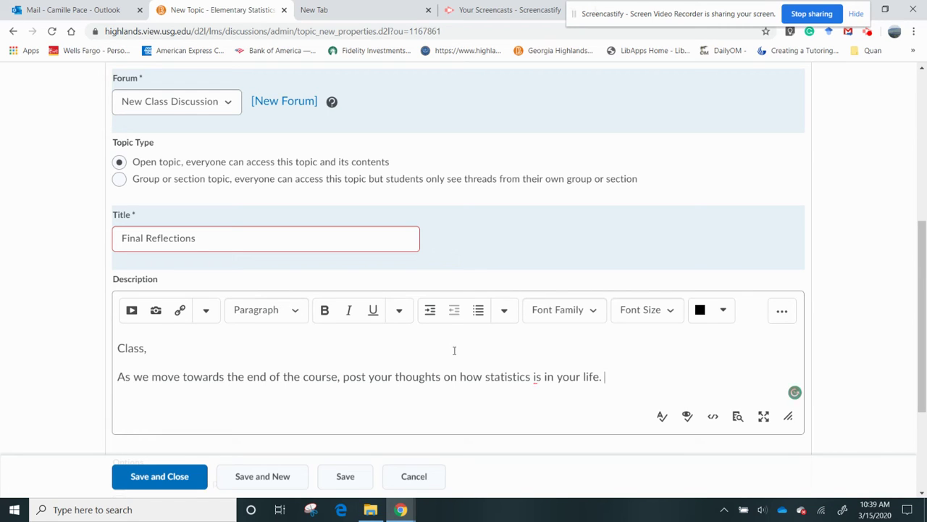
type("Make to")
Step: Correct the verb after "statistics" in the topic description to "are" using the suggested grammar fix
mouse_move(534, 377)
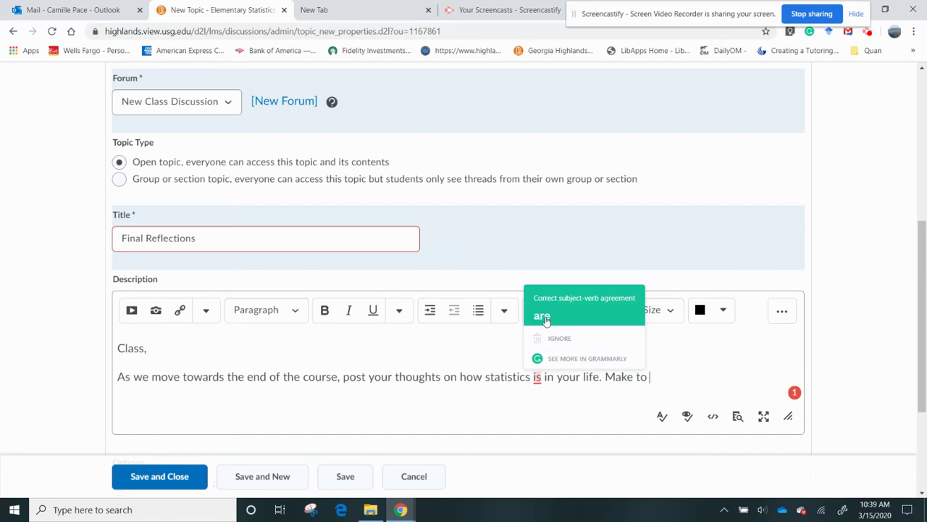
left_click(543, 316)
left_click(679, 377)
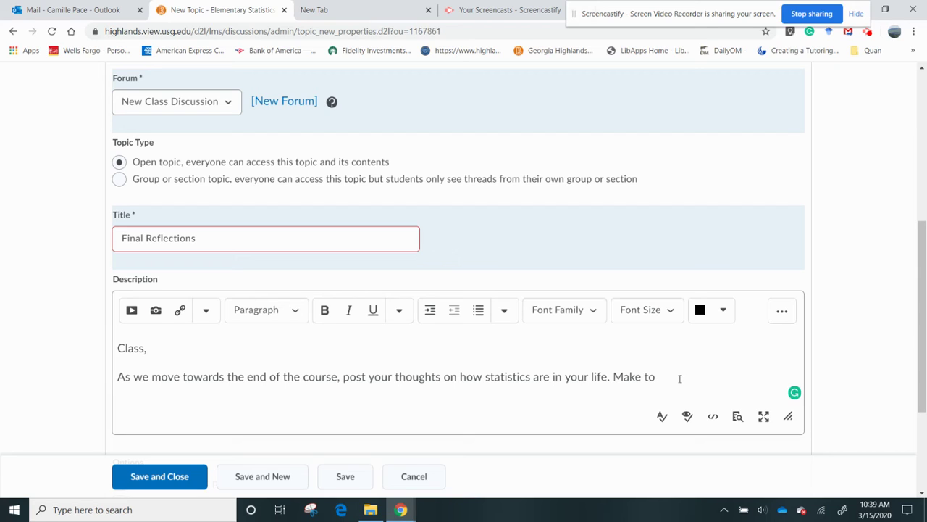
Step: Continue the description with "sure to post at least 4 complete sentences and respond to at least two classmates."
type("sure to post at least 4 complete s")
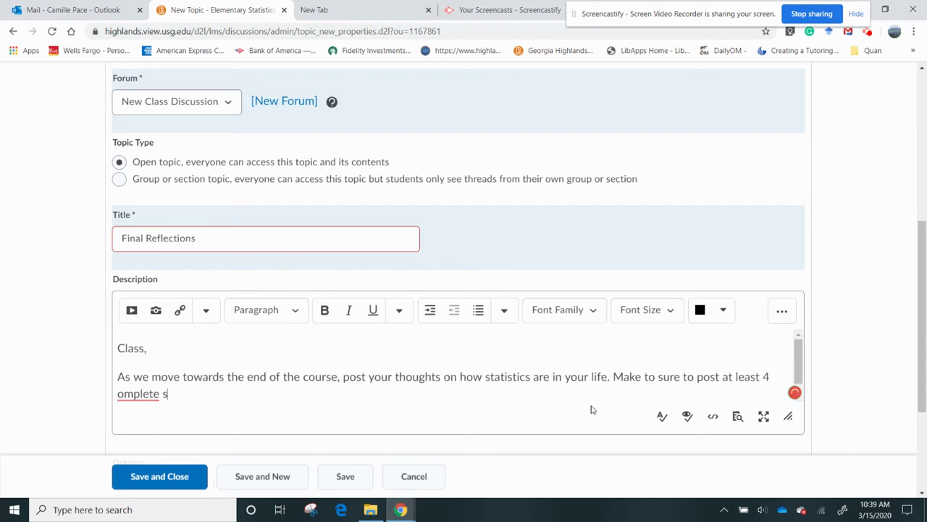
mouse_move(134, 400)
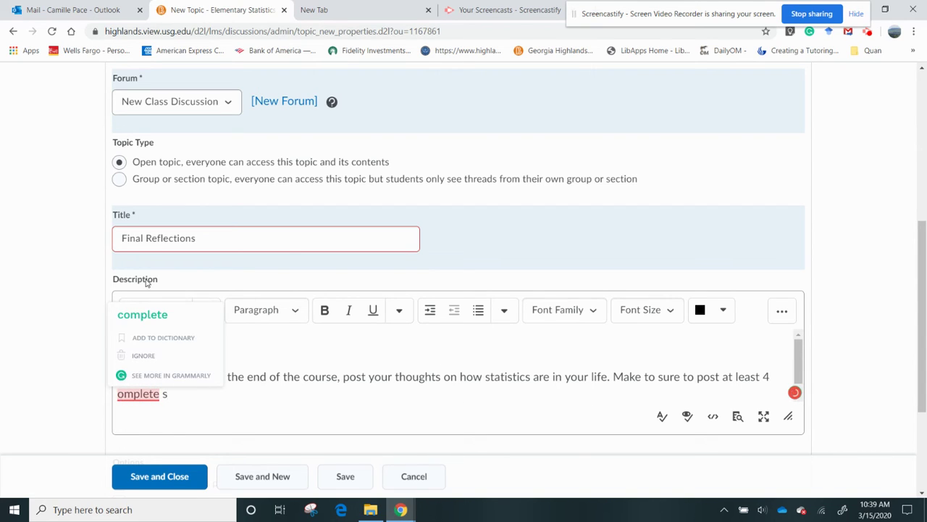
left_click(156, 313)
left_click(180, 396)
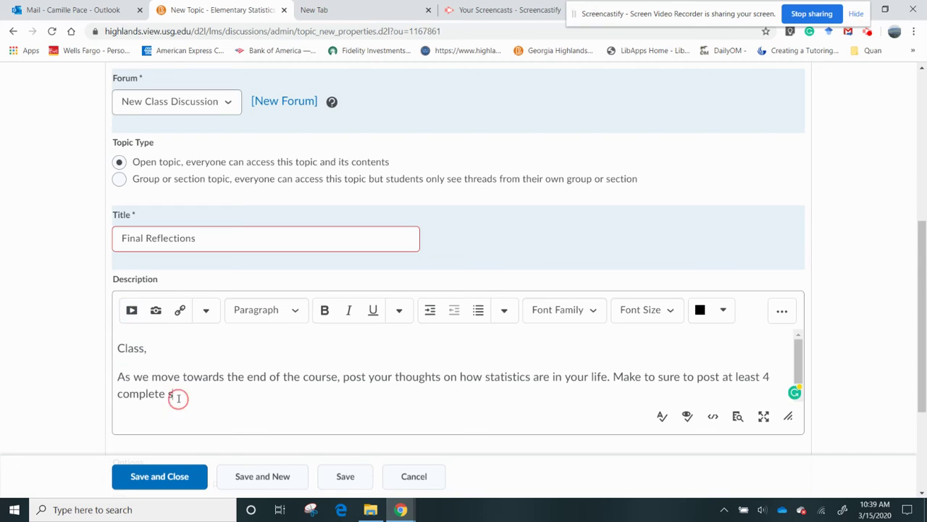
type("entnec")
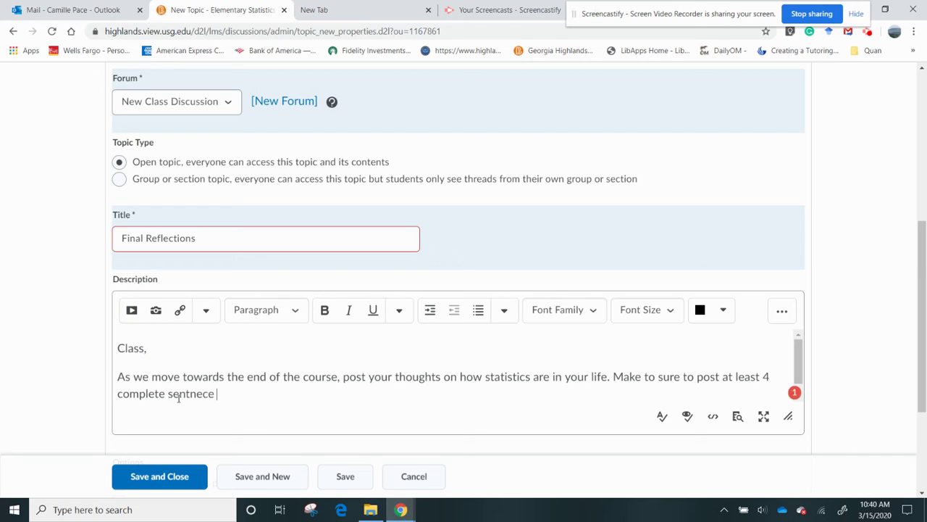
type("e")
type("nces and resp")
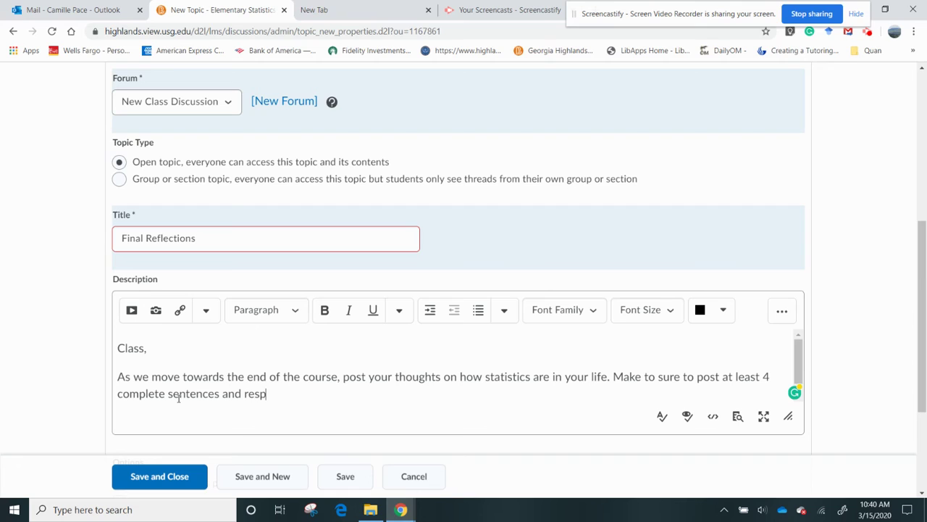
type("ond to at least tow")
key("BackSpace")
key("BackSpace")
key("BackSpace")
key("BackSpace")
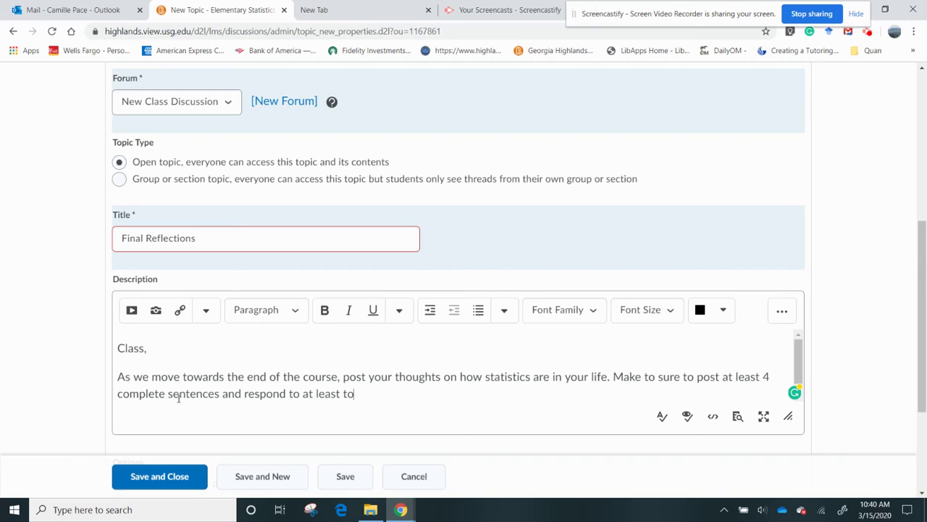
type("wo classmates.")
Step: Add two separate description lines: "10 points for your post." and "10 points for responding to two classmates."
key("Return")
type("10 p")
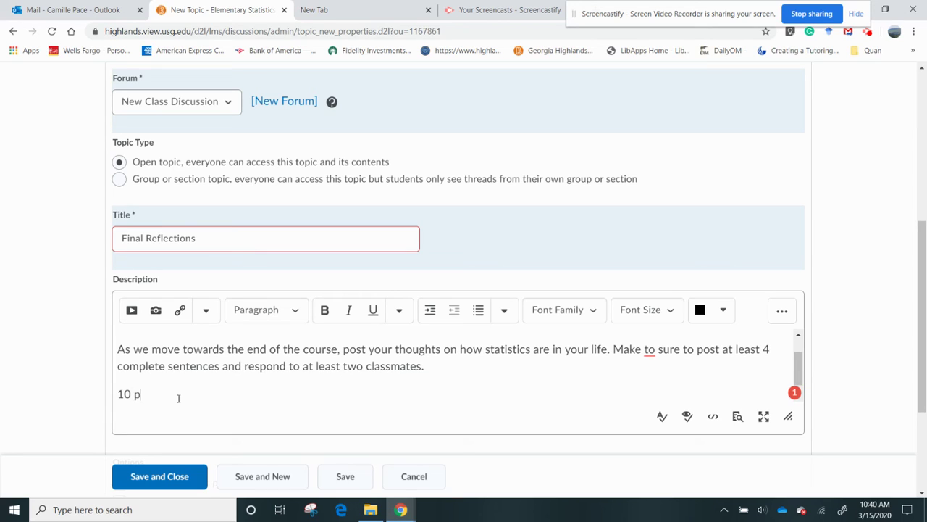
type("oints for your post")
key("Return")
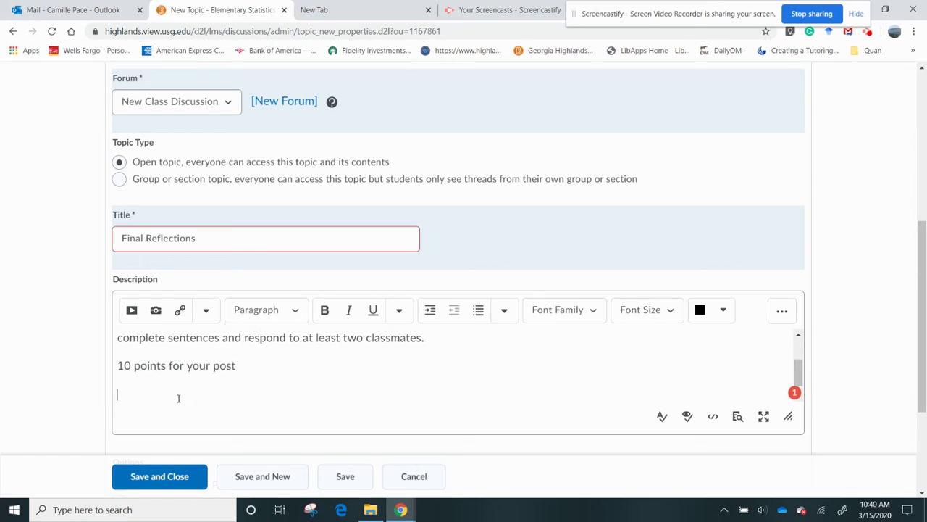
type("10 points for responding to ")
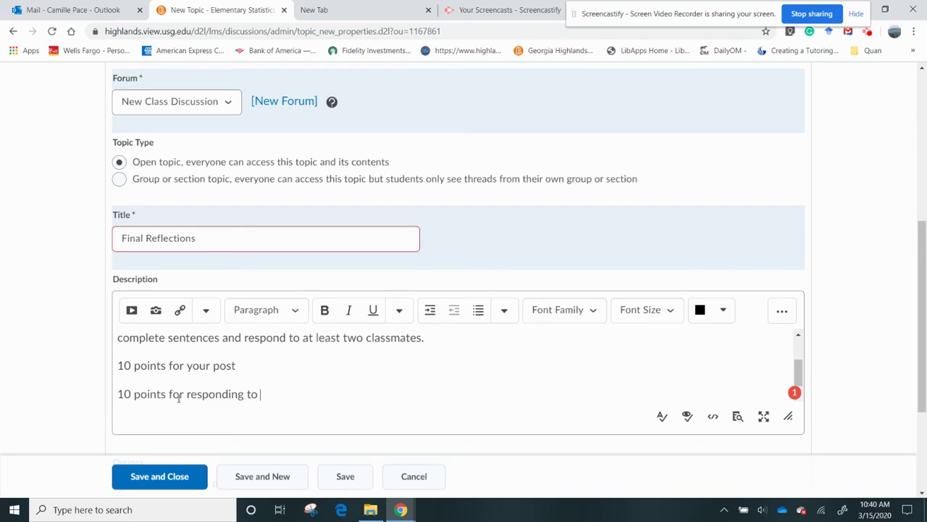
type("two classmates.")
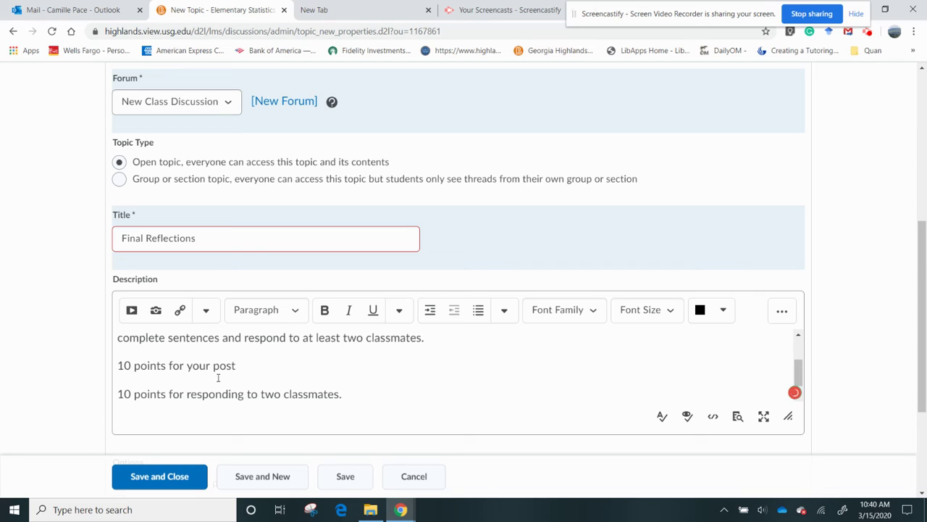
left_click(236, 367)
type(".")
Step: In the topic's assessment settings, link the grade item "Final Reflections of the Course" and set the score out of 20
left_click(924, 327)
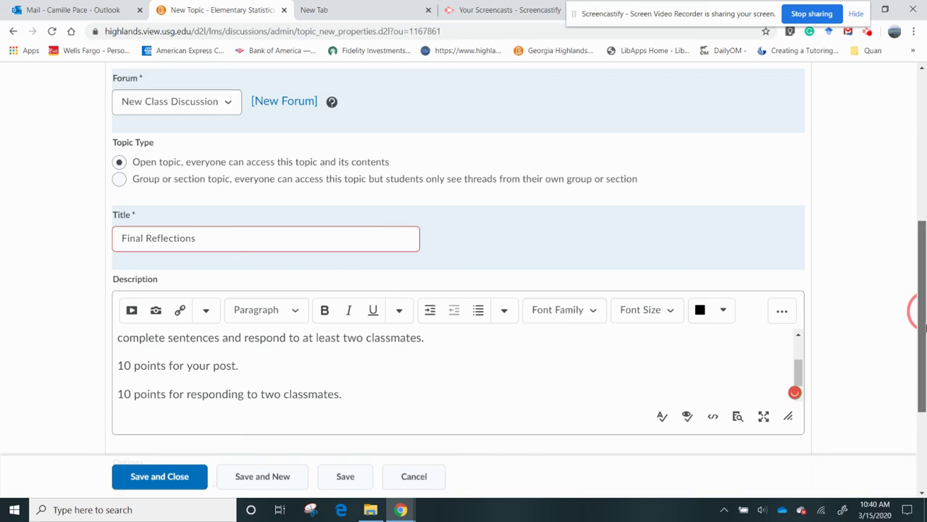
left_click_drag(924, 327, 903, 197)
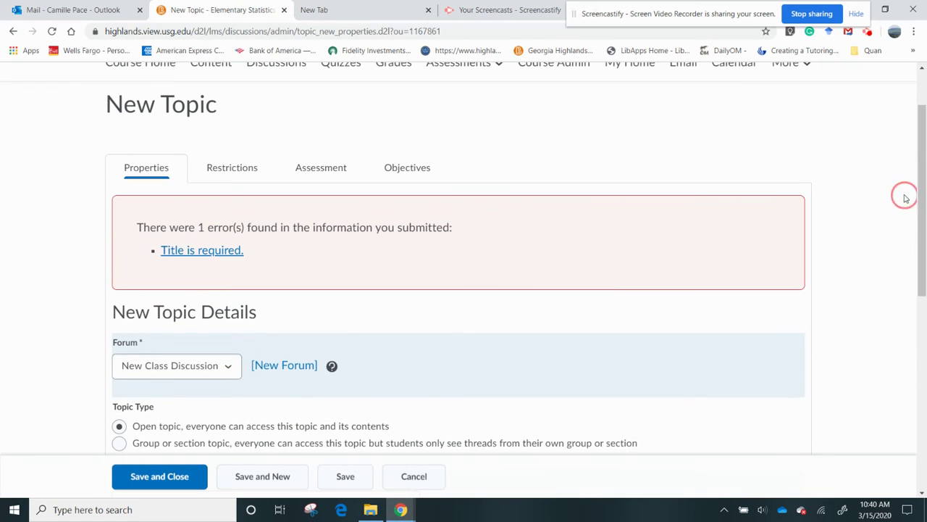
left_click(321, 171)
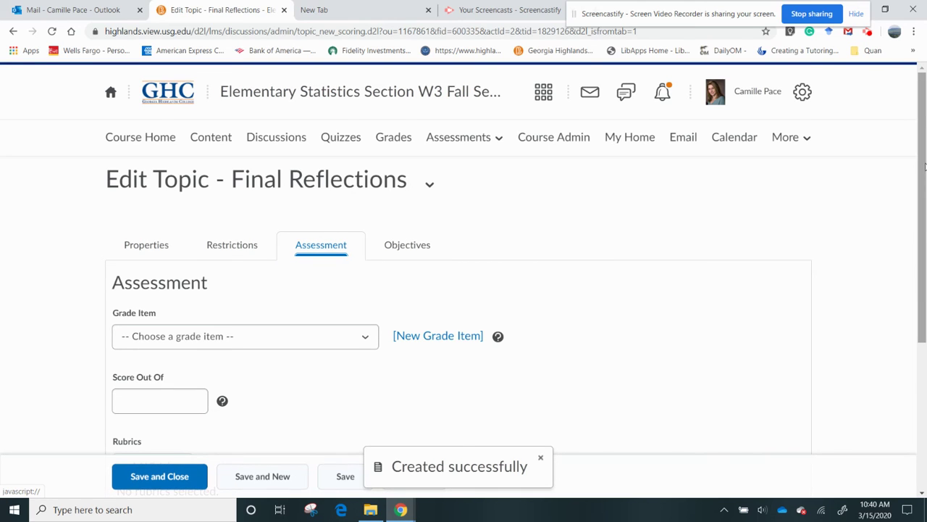
left_click_drag(926, 167, 926, 207)
left_click(365, 272)
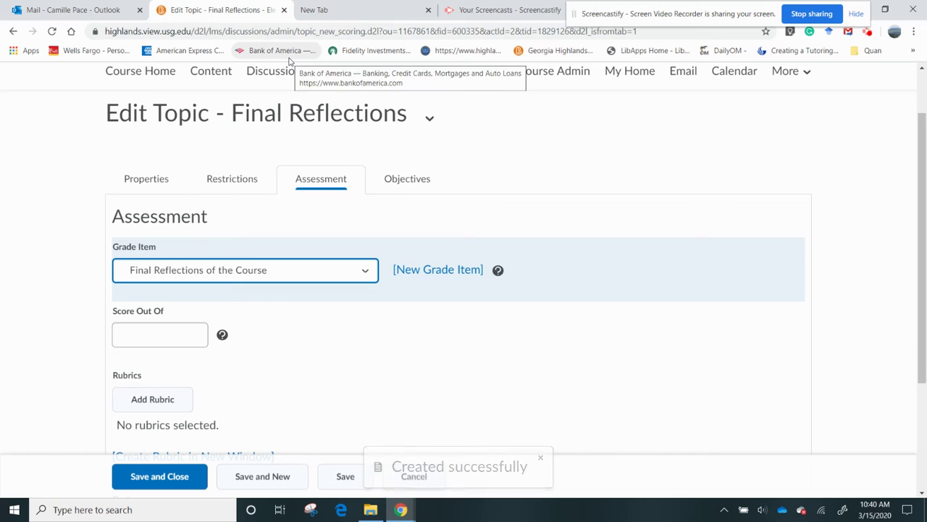
left_click(142, 333)
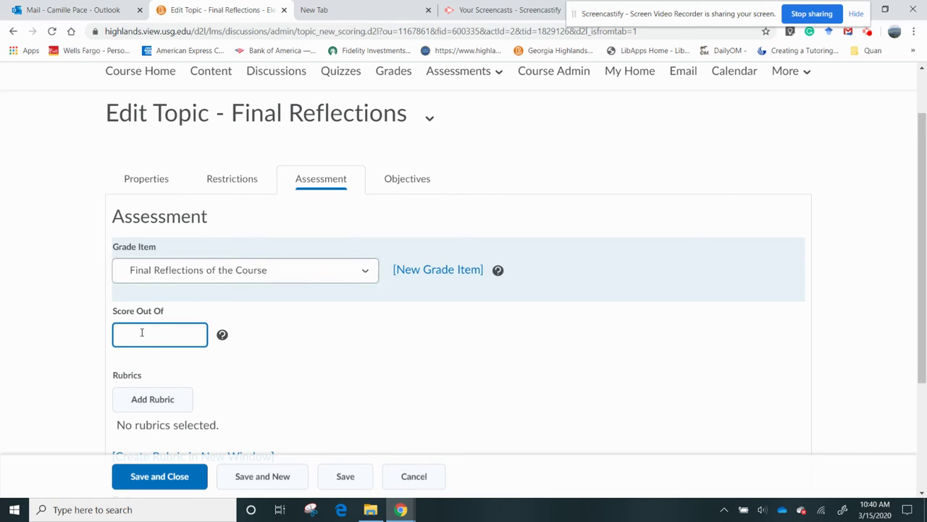
left_click_drag(919, 205, 925, 230)
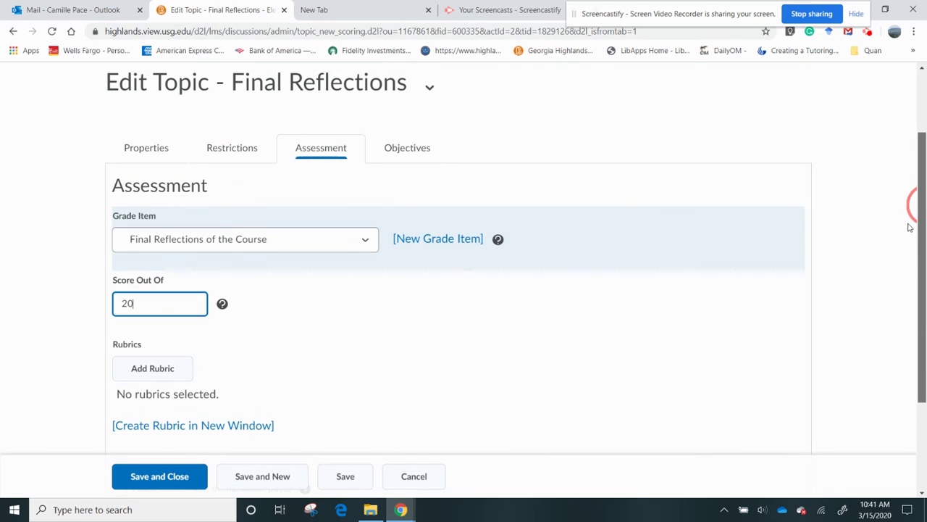
Step: In the topic's restrictions, enable an availability end date and set it to 4/18/2020
left_click(251, 154)
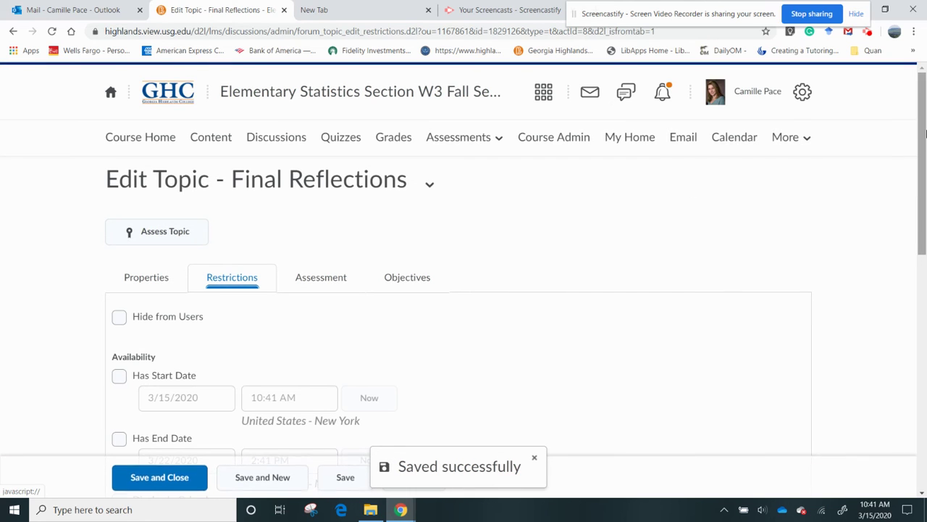
scroll(507, 251, "down", 3)
left_click(119, 229)
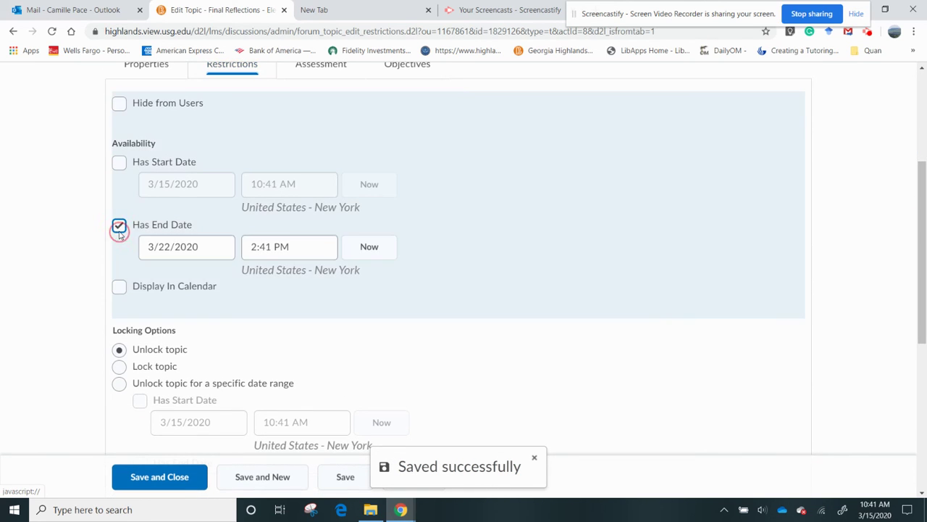
left_click(216, 252)
left_click(324, 286)
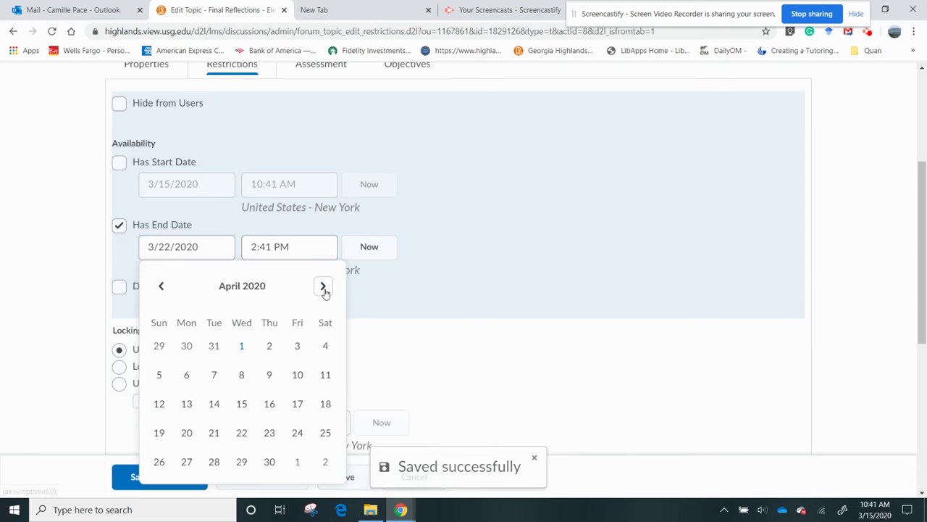
left_click(323, 286)
left_click(160, 290)
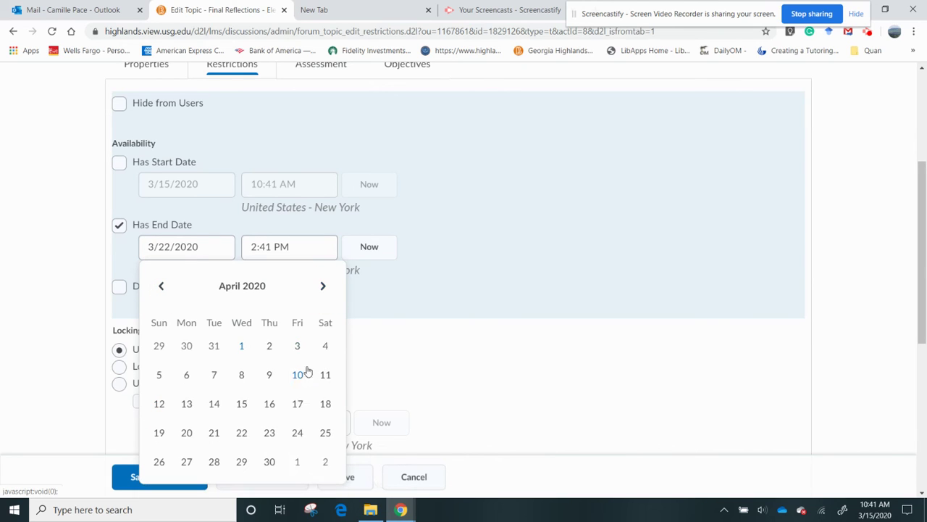
left_click(324, 404)
Step: Set the availability end time to 11:30 PM, and save and close the Final Reflections topic
left_click(303, 250)
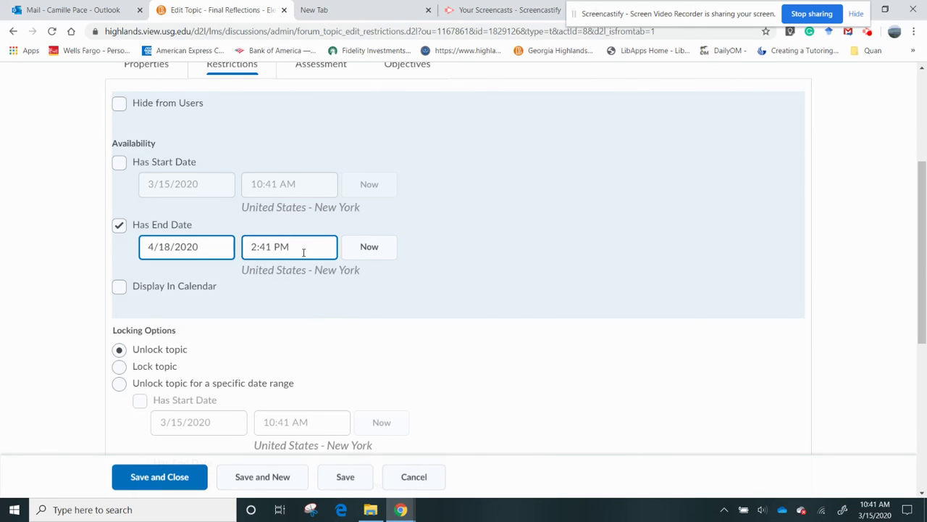
left_click_drag(340, 312, 302, 349)
left_click(302, 348)
left_click_drag(920, 287, 869, 379)
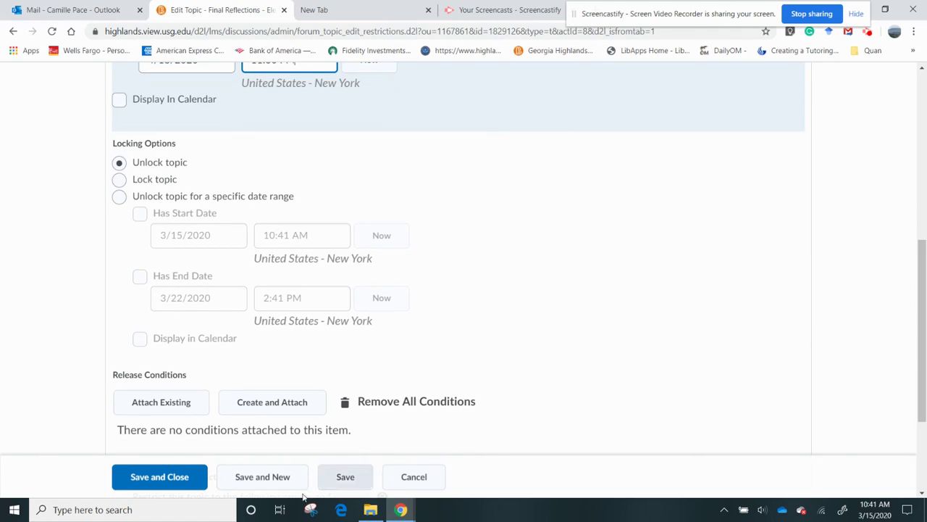
left_click(181, 484)
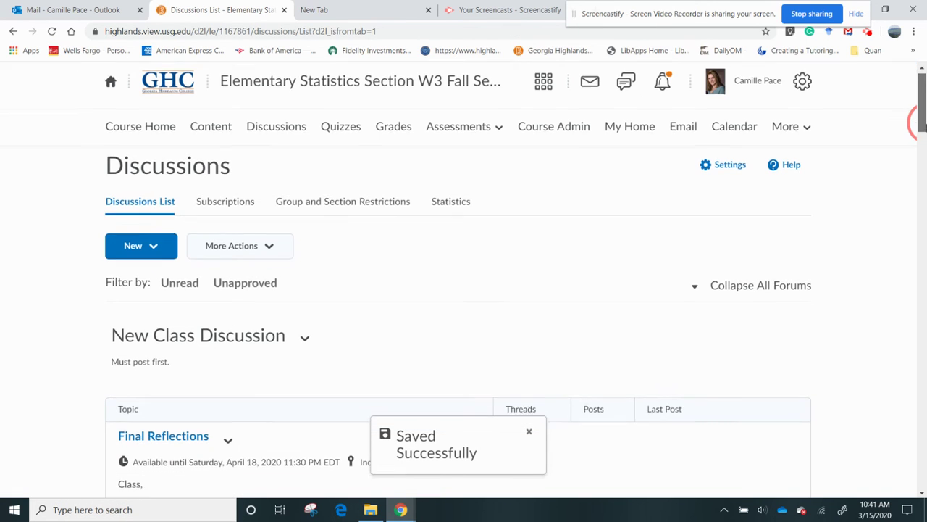
left_click_drag(920, 123, 921, 153)
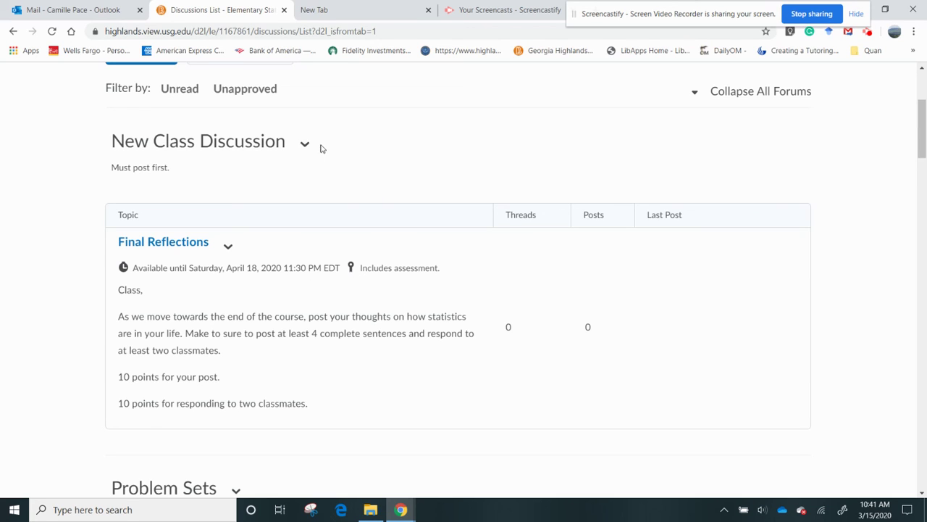
scroll(918, 120, "up", 2)
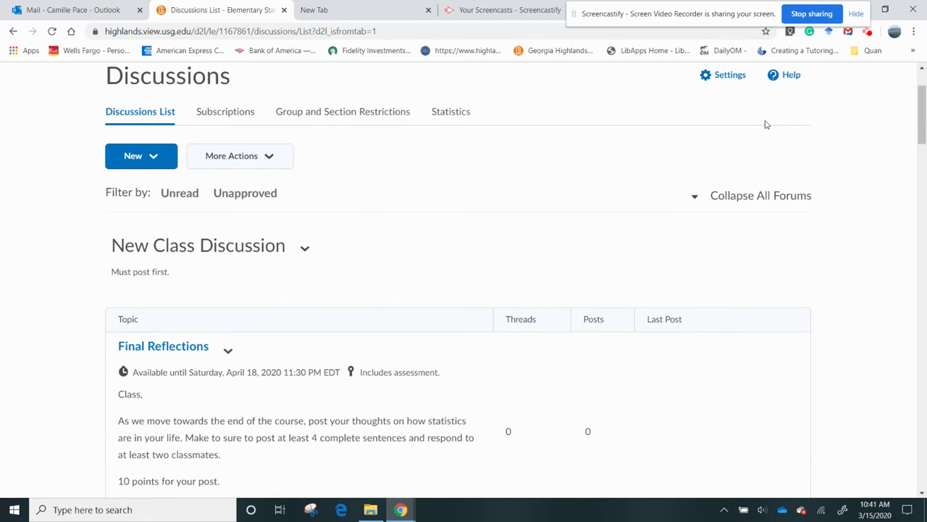
left_click(145, 164)
left_click(145, 223)
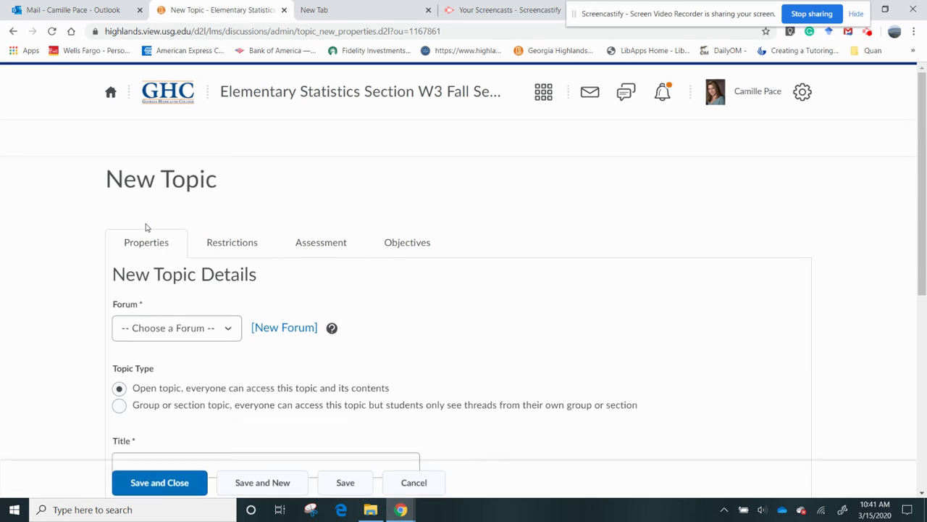
mouse_move(922, 200)
left_mouse_down()
mouse_move(923, 366)
mouse_move(923, 199)
left_mouse_up()
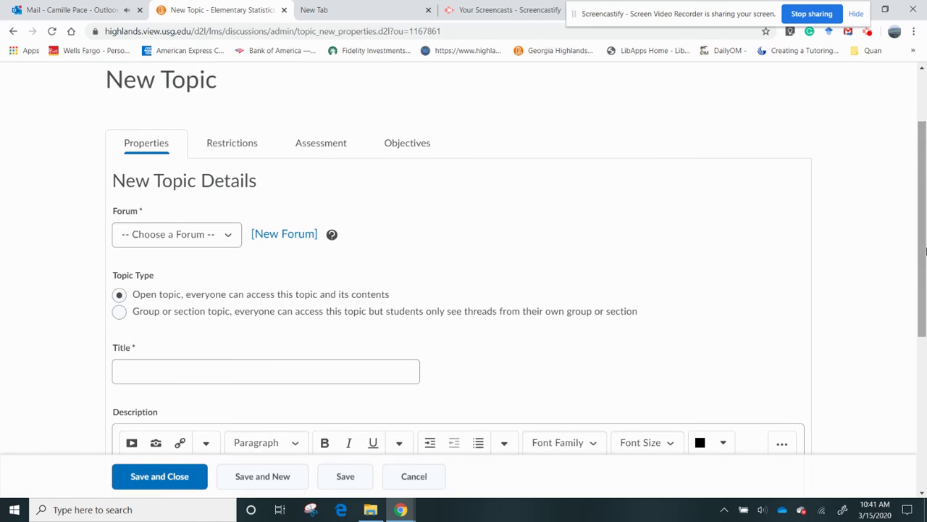
left_click(230, 153)
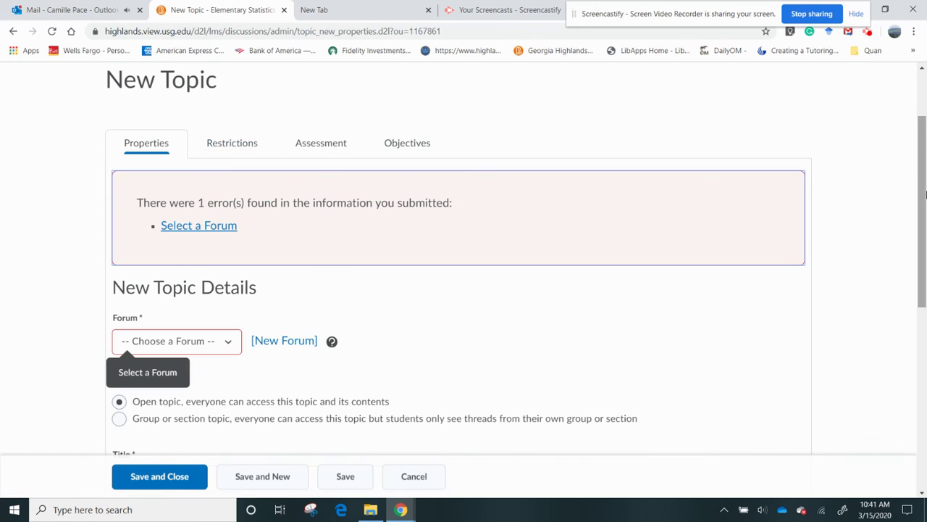
scroll(917, 193, "down", 2)
scroll(652, 137, "up", 1)
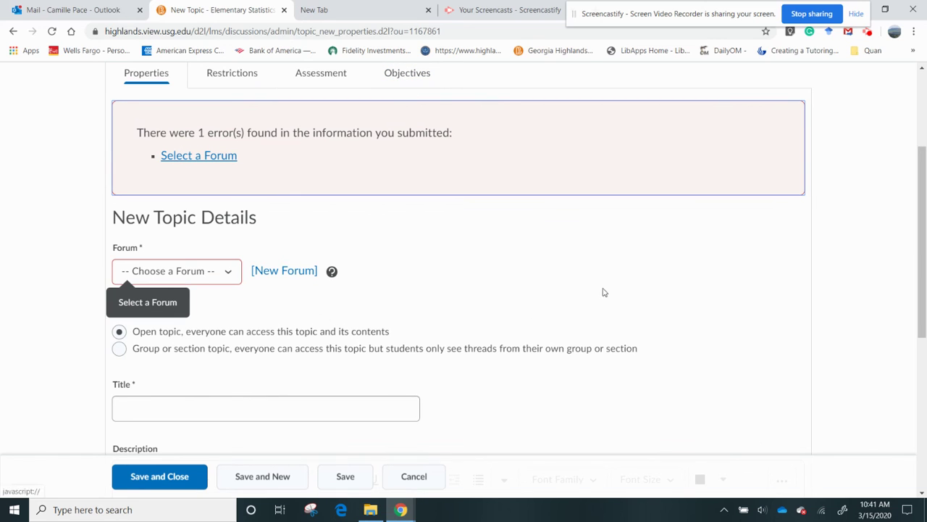
scroll(917, 249, "down", 1)
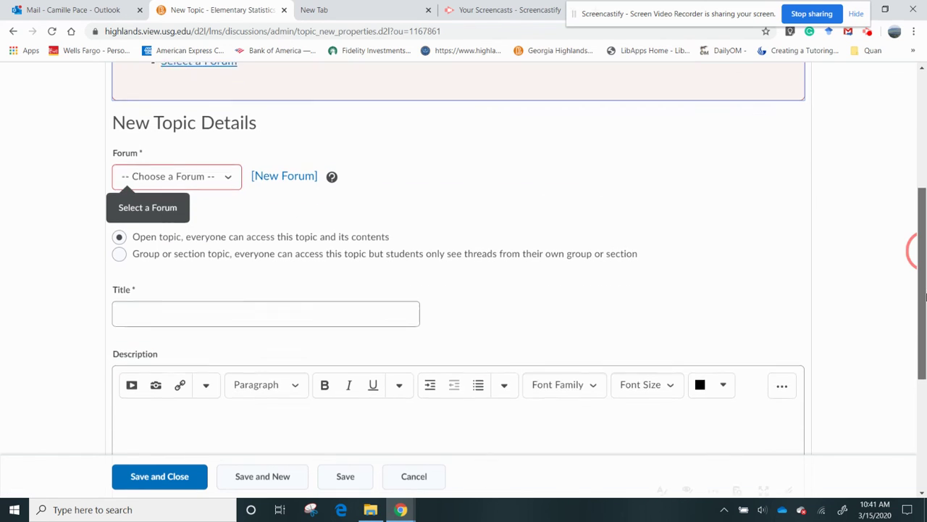
left_click(415, 477)
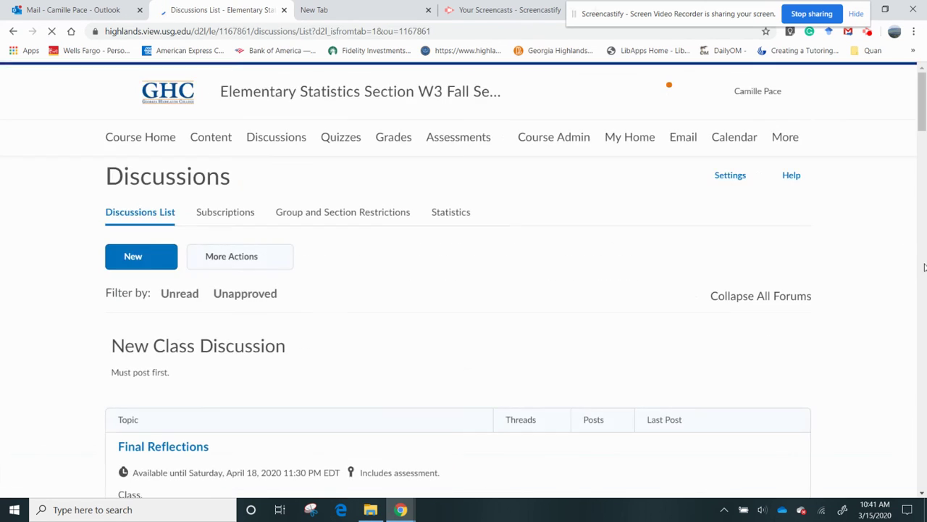
Step: Reopen the Final Reflections topic in the New Class Discussion forum for editing and go to its restrictions
scroll(919, 138, "down", 5)
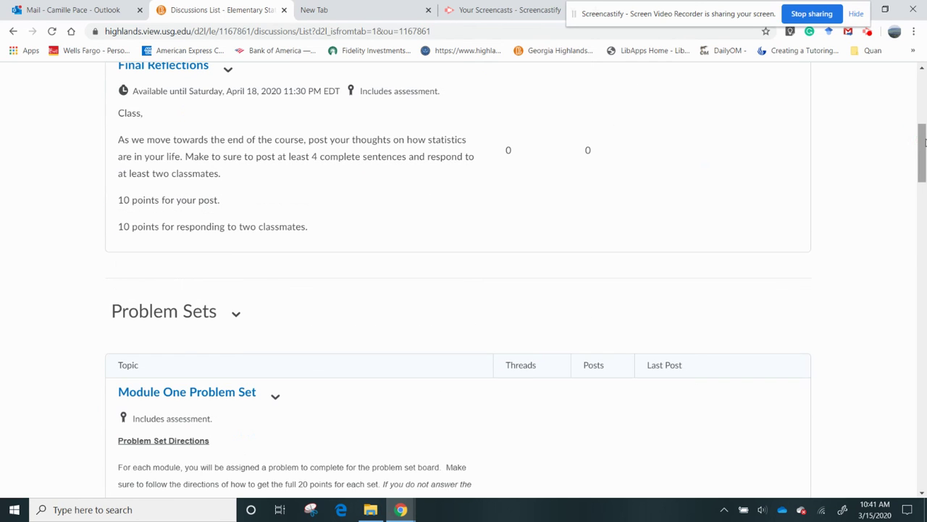
scroll(919, 138, "up", 3)
left_click(228, 297)
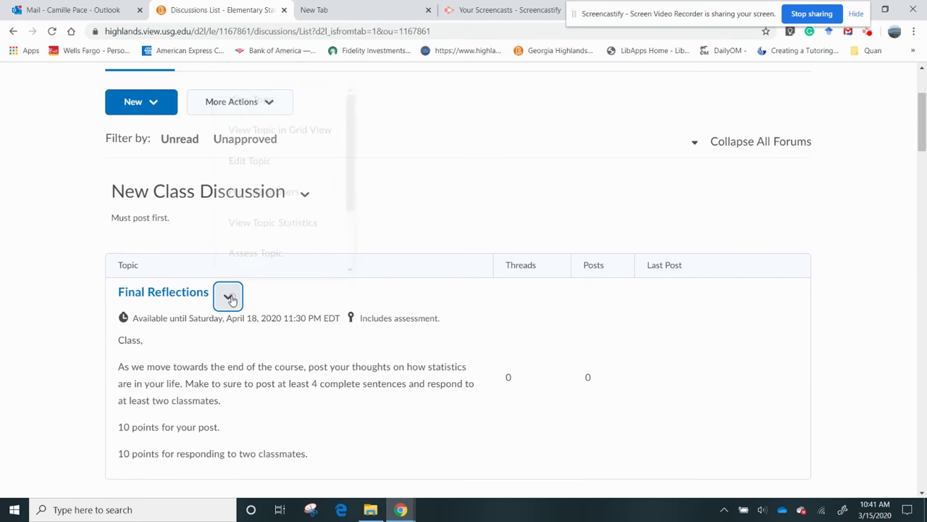
left_click(264, 157)
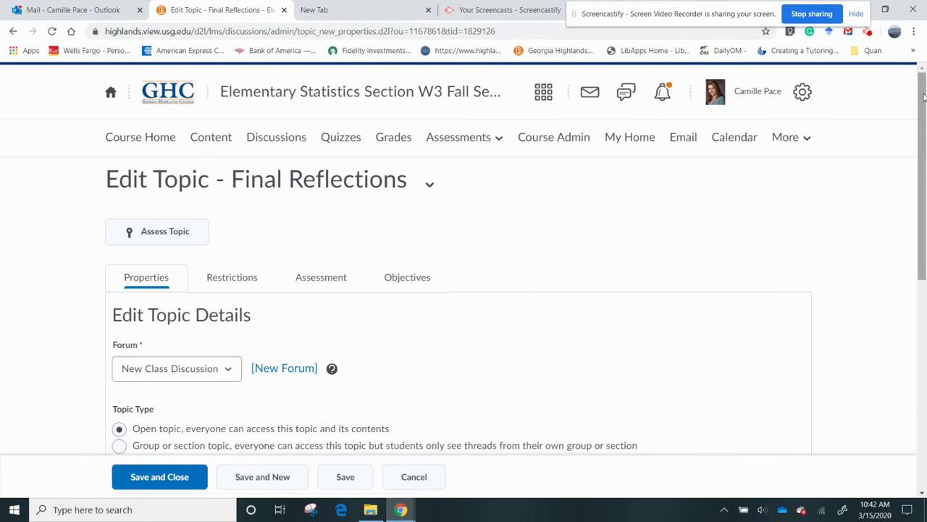
left_click_drag(923, 113, 923, 346)
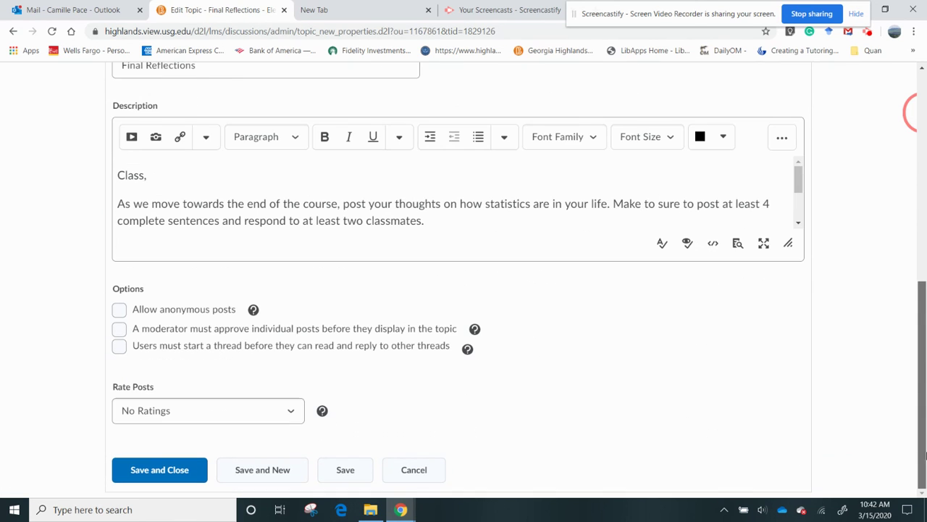
scroll(913, 435, "up", 4)
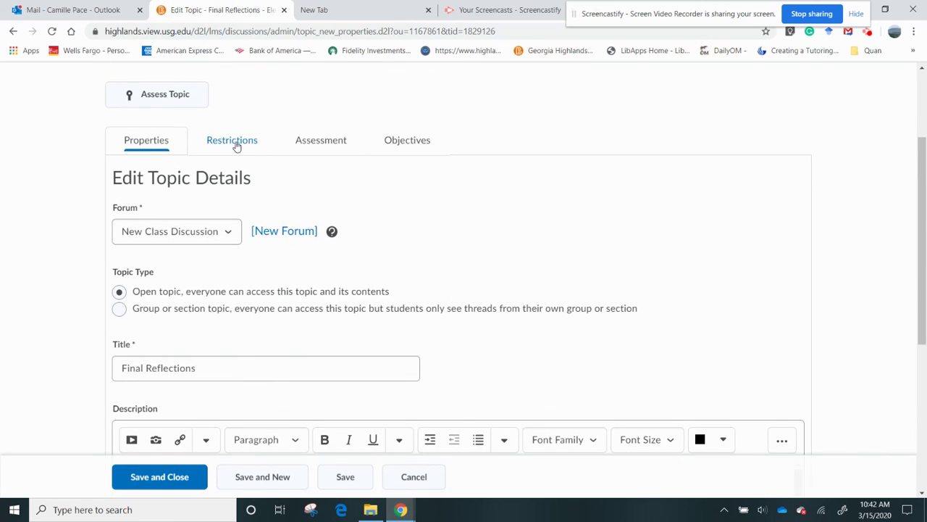
left_click(235, 144)
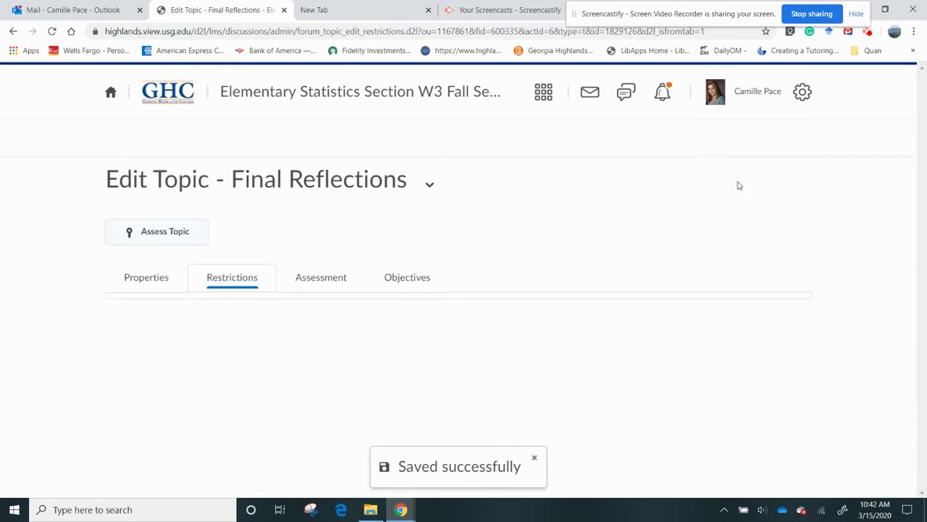
Step: Enable Display In Calendar for the topic's availability dates, and save and close the topic
scroll(921, 161, "down", 2)
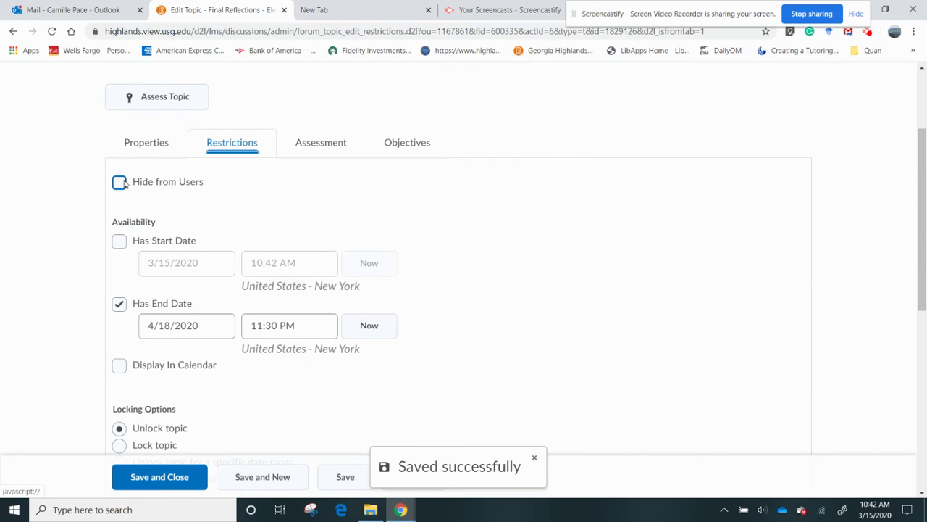
left_click(119, 365)
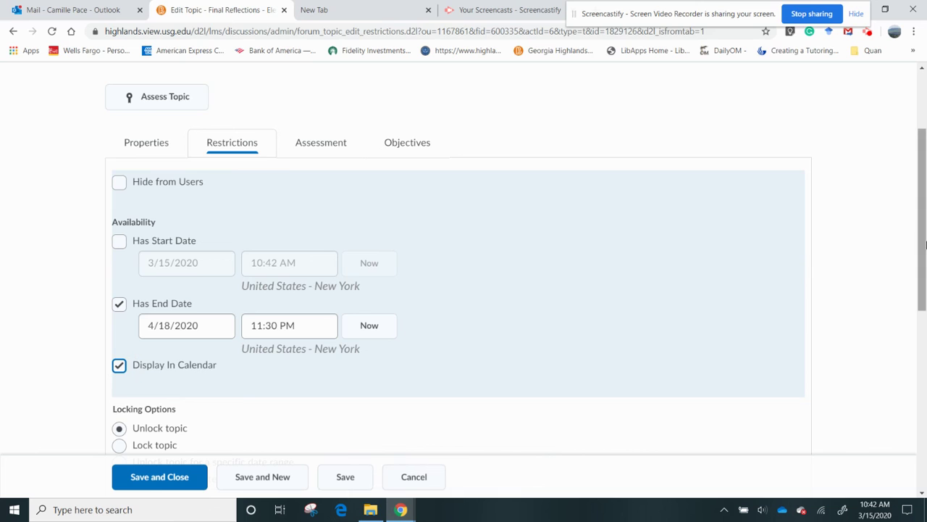
left_click_drag(923, 248, 924, 284)
scroll(924, 284, "down", 4)
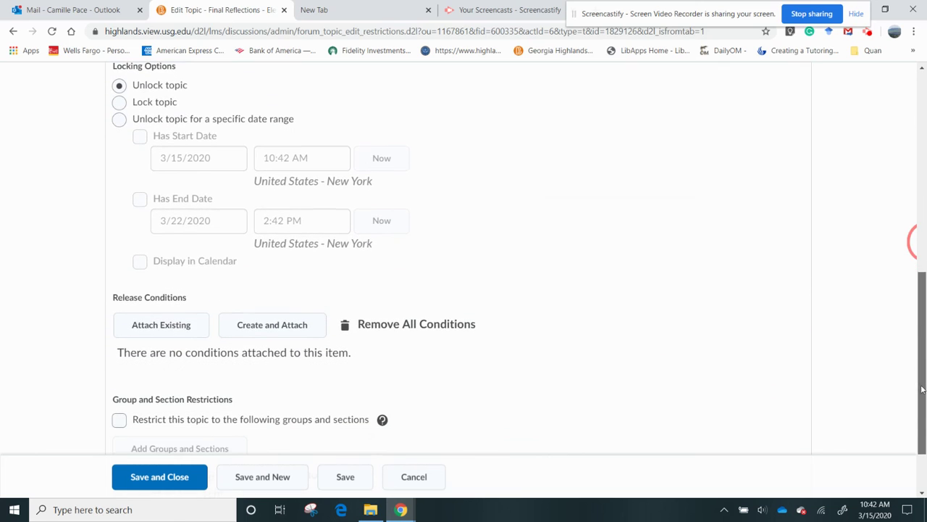
left_click(165, 476)
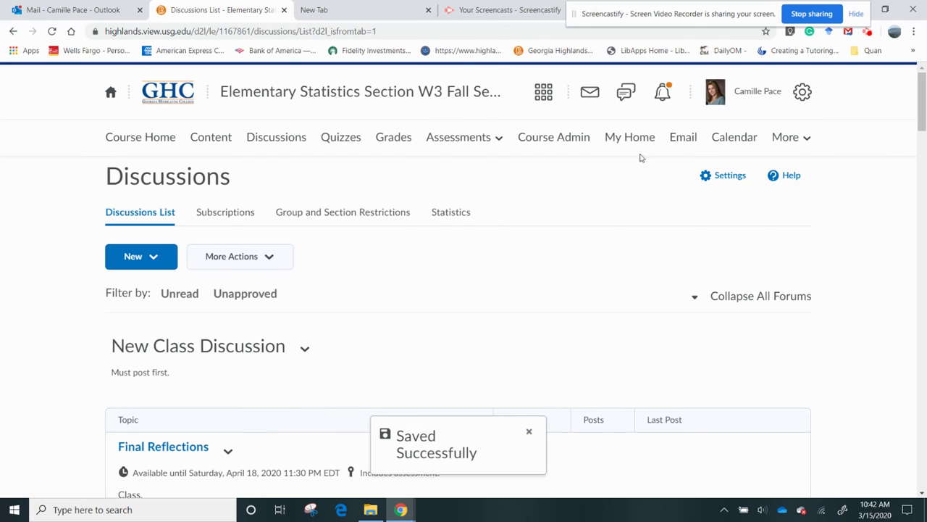
Step: From the course home page, view the upcoming Final Reflections calendar event and follow its link to the discussion topic
left_click(150, 138)
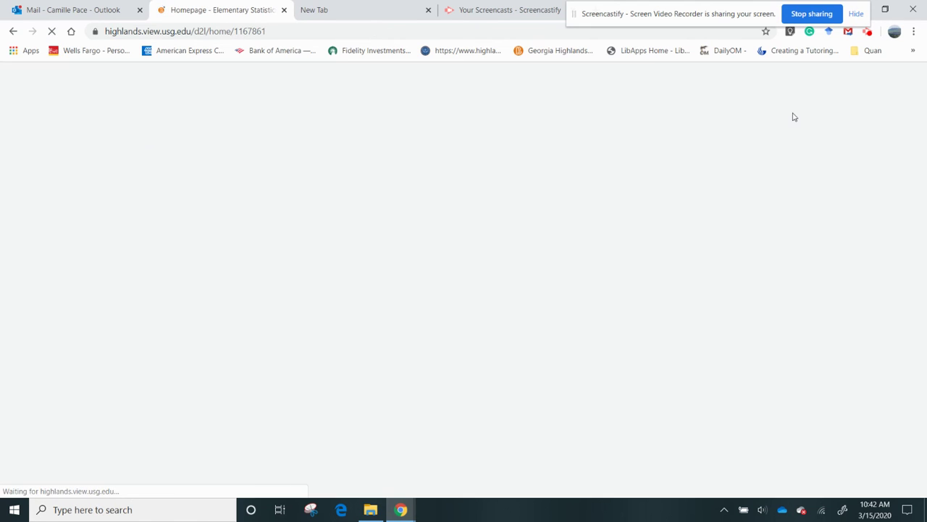
left_click_drag(917, 94, 924, 129)
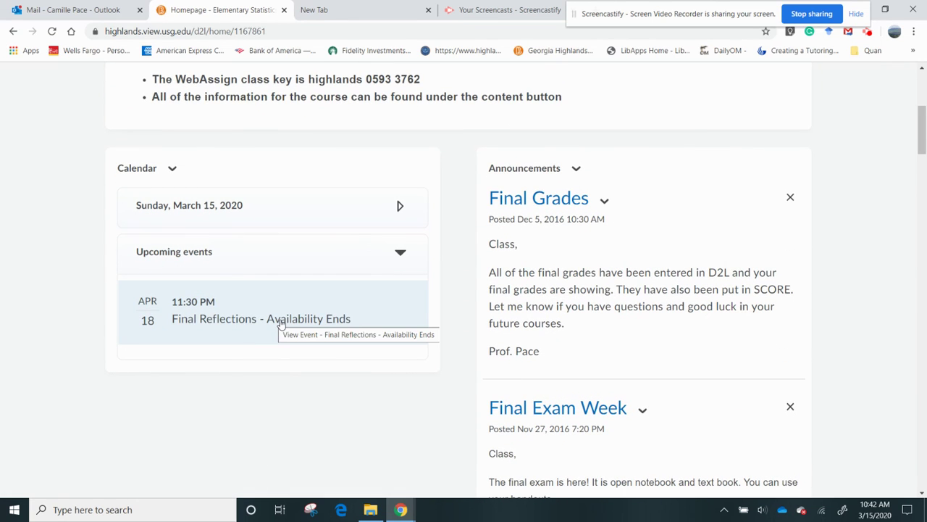
left_click(225, 316)
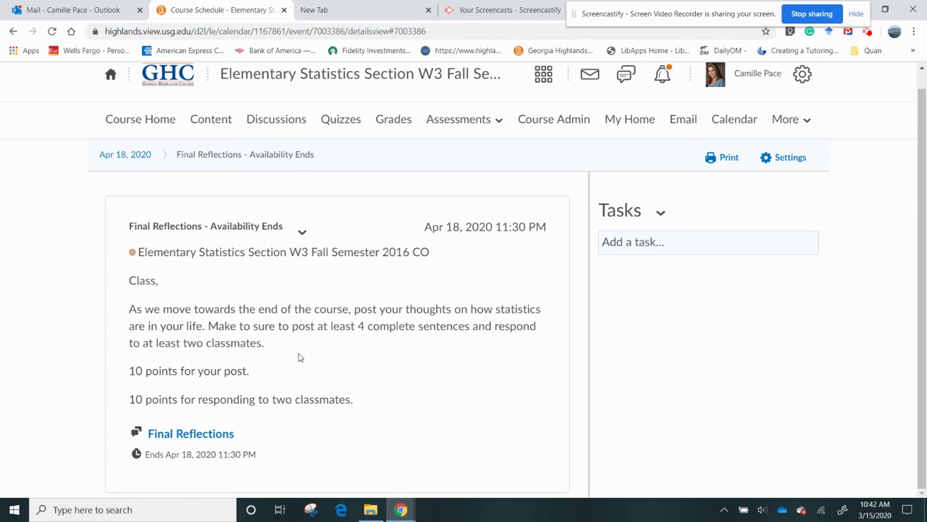
left_click(192, 435)
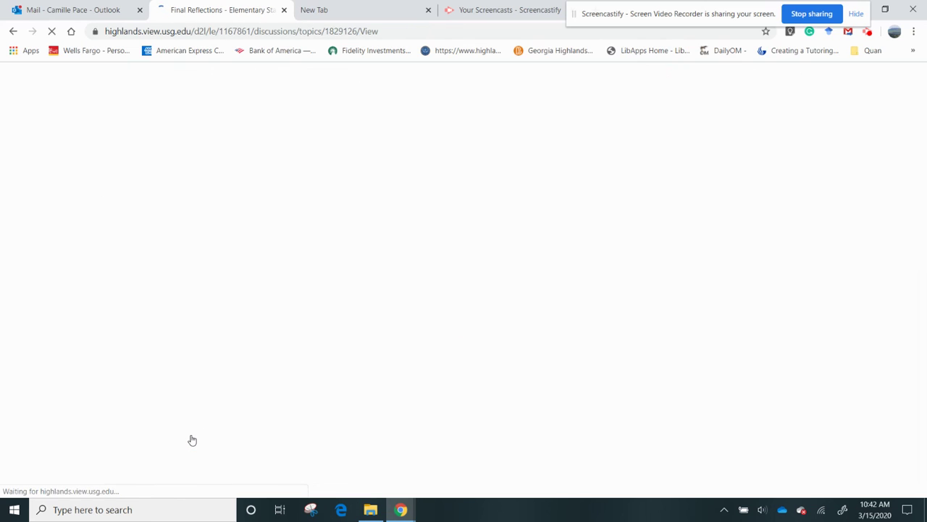